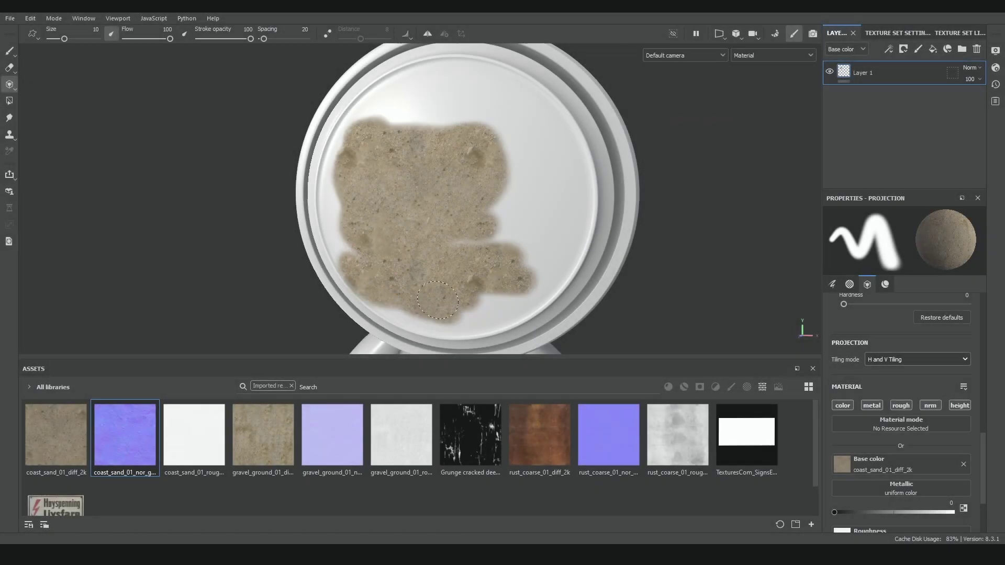
Paint the coast sand texture over the upper and lower parts of the head's front disc with the Projection tool.
{"action": "left_click_drag", "start_coordinate": [438, 300], "coordinate": [512, 287]}
{"action": "mouse_move", "coordinate": [495, 144]}
{"action": "left_mouse_down"}
{"action": "mouse_move", "coordinate": [397, 129]}
{"action": "mouse_move", "coordinate": [425, 230]}
{"action": "left_mouse_up"}
Assign the gravel_ground_01 diffuse, roughness and normal maps to the projection's base color, roughness and normal channels.
{"action": "left_click_drag", "start_coordinate": [267, 446], "coordinate": [897, 465]}
{"action": "scroll", "coordinate": [897, 465], "scroll_direction": "down", "scroll_amount": 3}
{"action": "left_click_drag", "start_coordinate": [394, 439], "coordinate": [892, 445]}
{"action": "mouse_move", "coordinate": [332, 435]}
{"action": "left_mouse_down"}
{"action": "mouse_move", "coordinate": [827, 476]}
{"action": "mouse_move", "coordinate": [877, 464]}
{"action": "left_mouse_up"}
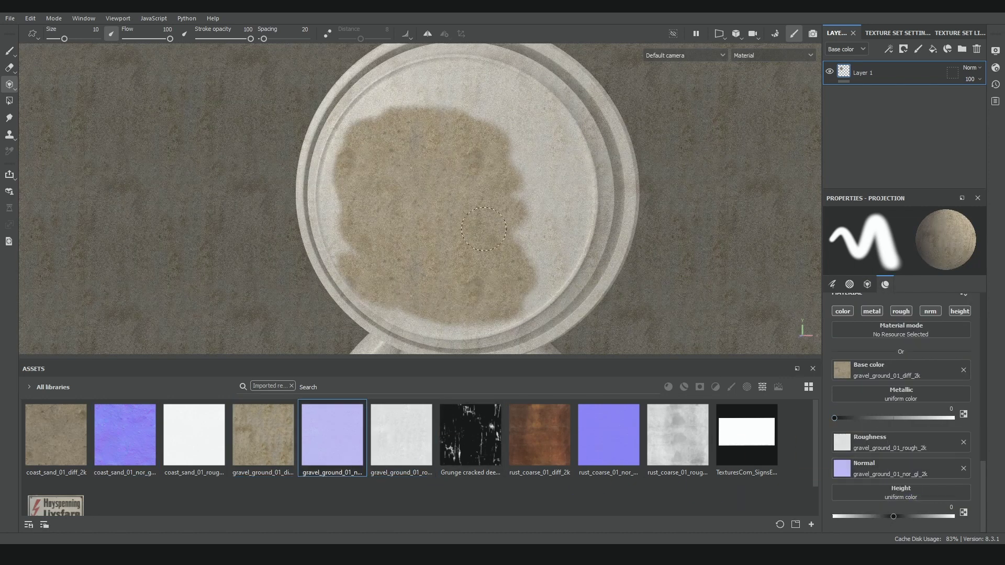
{"action": "mouse_move", "coordinate": [484, 222]}
{"action": "left_mouse_down", "text": "alt"}
{"action": "mouse_move", "coordinate": [407, 172]}
{"action": "mouse_move", "coordinate": [432, 178]}
{"action": "mouse_move", "coordinate": [432, 256]}
{"action": "mouse_move", "coordinate": [445, 293]}
{"action": "mouse_move", "coordinate": [471, 173]}
{"action": "mouse_move", "coordinate": [366, 112]}
{"action": "mouse_move", "coordinate": [326, 116]}
{"action": "mouse_move", "coordinate": [424, 130]}
{"action": "left_mouse_up", "text": "alt"}
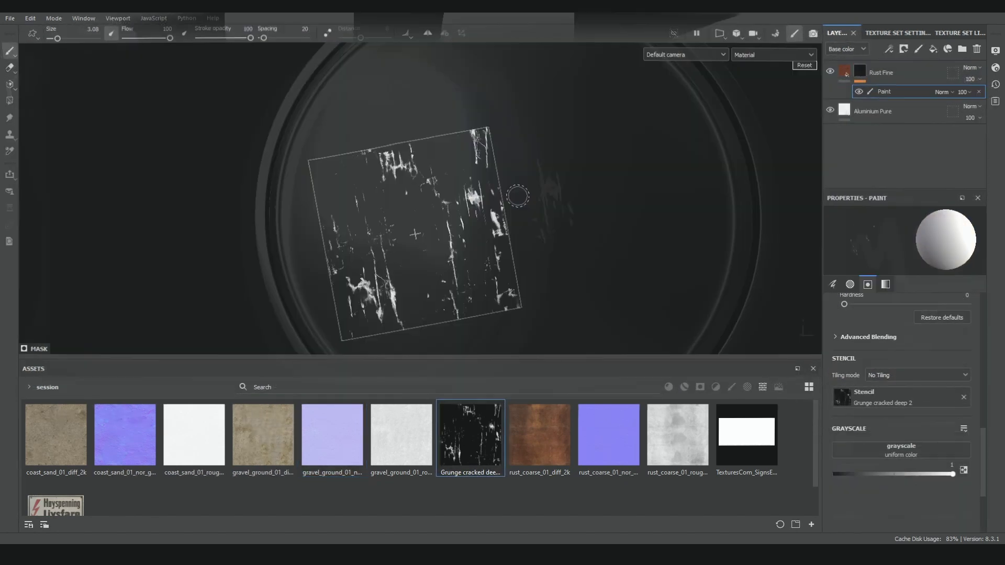
Shift the Grunge cracked deep 2 stencil over the head's front disc while painting the Rust Fine mask.
{"action": "middle_click_drag", "start_coordinate": [516, 217], "coordinate": [523, 237]}
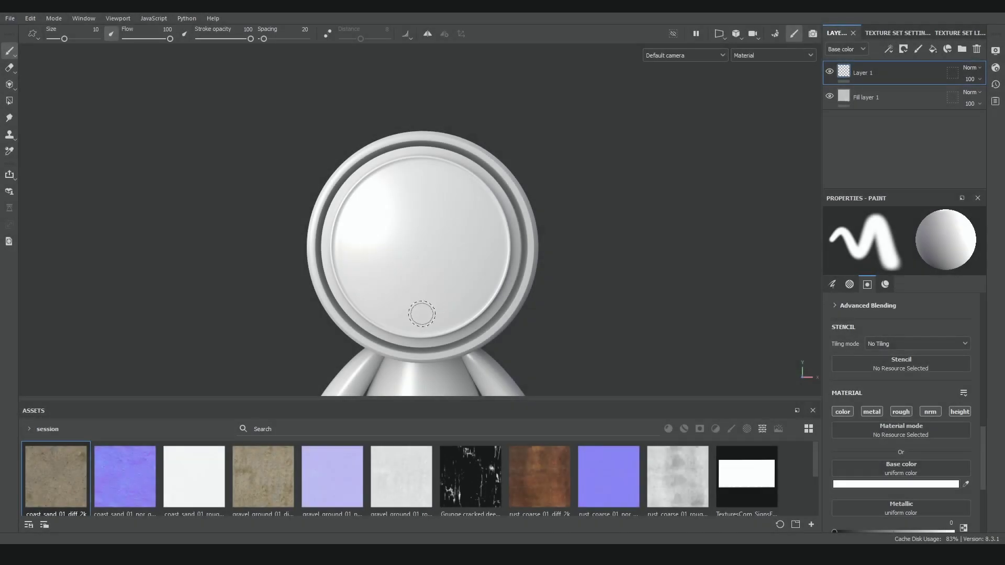
Activate the Projection tool and assign the coast_sand_01 diffuse, normal and roughness maps to their matching channels.
{"action": "left_click", "coordinate": [10, 87]}
{"action": "middle_click_drag", "start_coordinate": [476, 289], "coordinate": [445, 234], "text": "alt"}
{"action": "scroll", "coordinate": [477, 272], "scroll_direction": "down", "scroll_amount": 1}
{"action": "scroll", "coordinate": [890, 413], "scroll_direction": "down", "scroll_amount": 3}
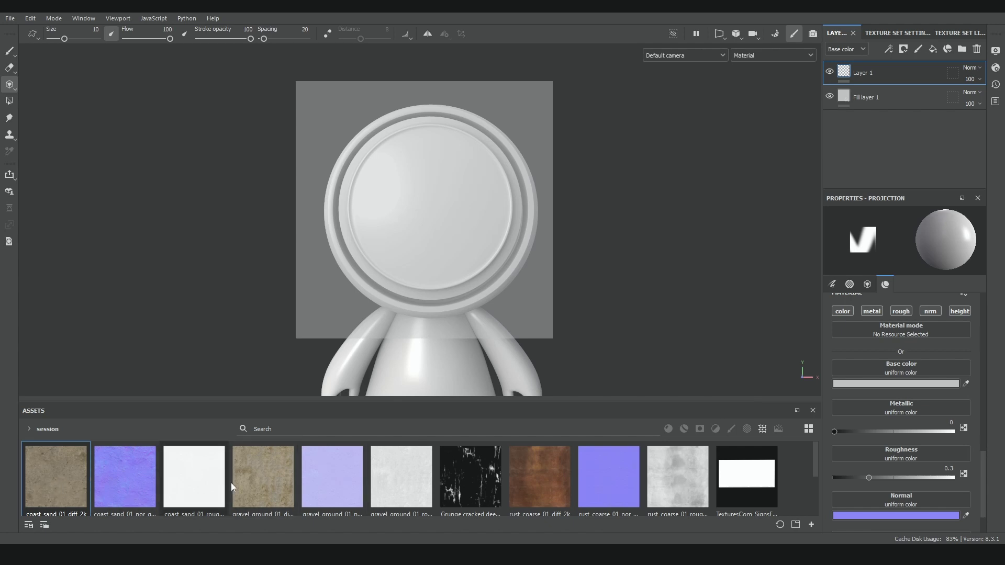
{"action": "left_click_drag", "start_coordinate": [84, 471], "coordinate": [909, 385]}
{"action": "left_click_drag", "start_coordinate": [149, 495], "coordinate": [860, 481]}
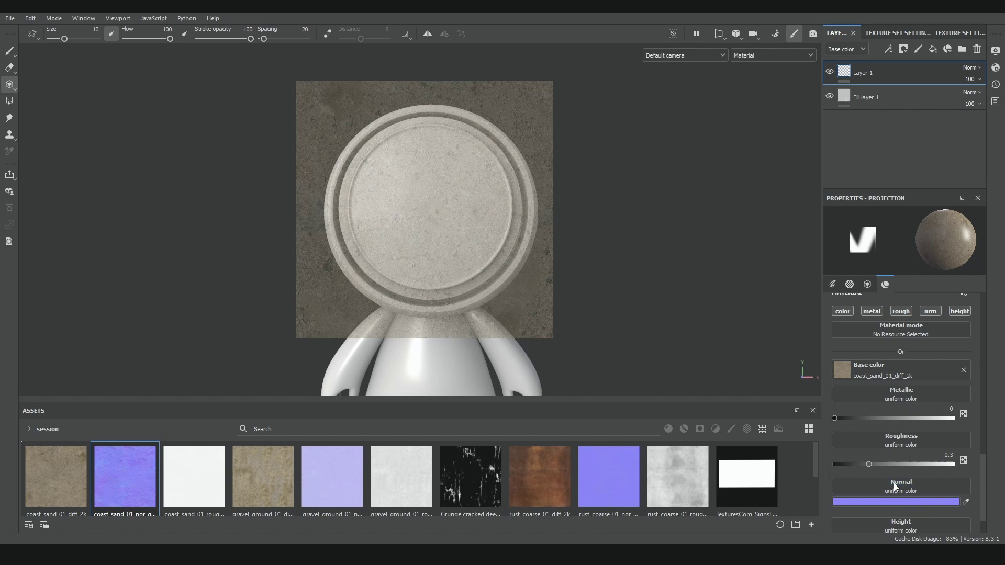
{"action": "left_click_drag", "start_coordinate": [193, 476], "coordinate": [906, 445]}
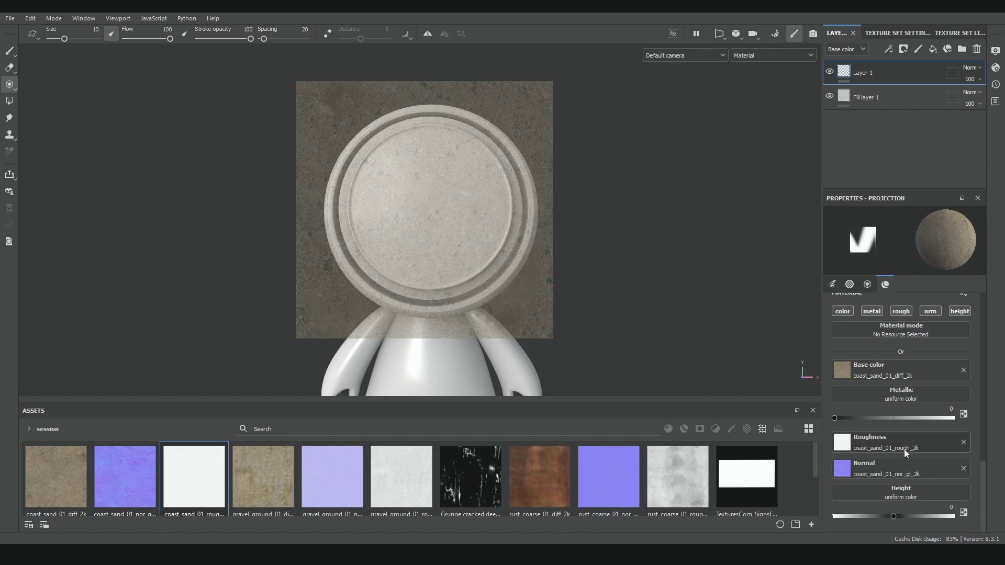
Try the single-direction tiling modes for the projection, ending with H and V Tiling.
{"action": "scroll", "coordinate": [890, 455], "scroll_direction": "up", "scroll_amount": 2}
{"action": "left_click_drag", "start_coordinate": [455, 272], "coordinate": [448, 222], "text": "alt"}
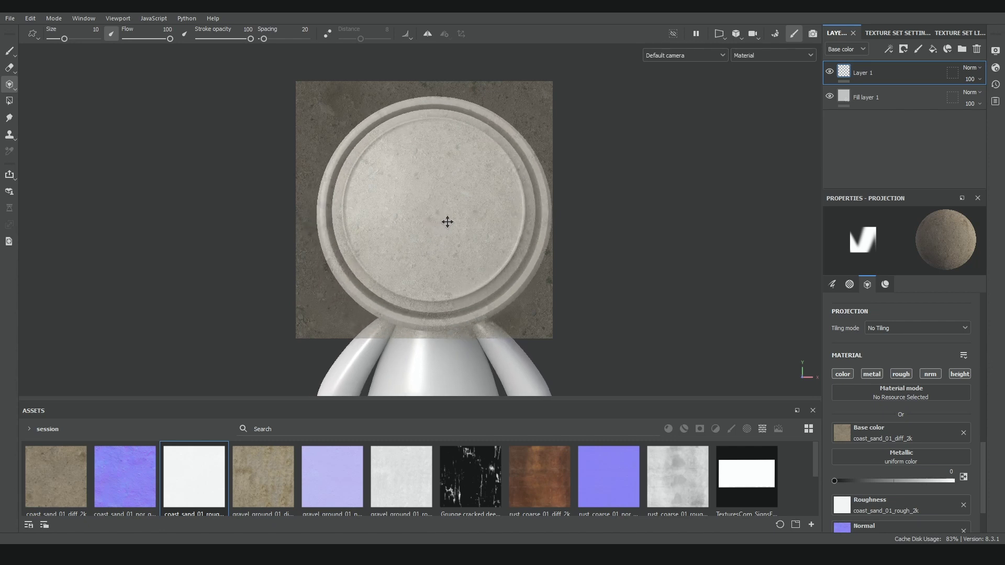
{"action": "left_click", "coordinate": [897, 327]}
{"action": "left_click", "coordinate": [886, 362]}
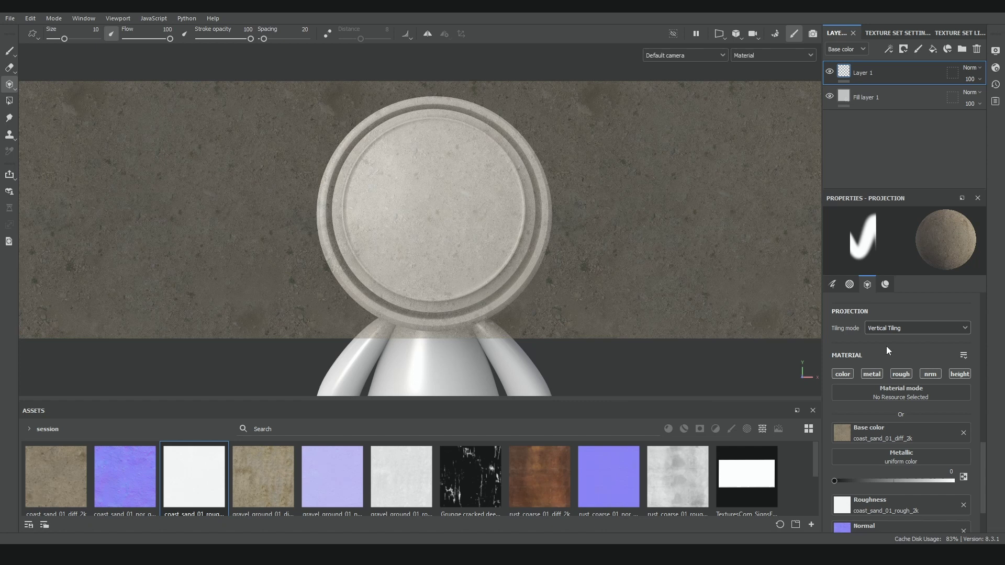
{"action": "left_click", "coordinate": [887, 329]}
{"action": "left_click", "coordinate": [888, 354]}
{"action": "left_click", "coordinate": [887, 329]}
{"action": "left_click", "coordinate": [892, 373]}
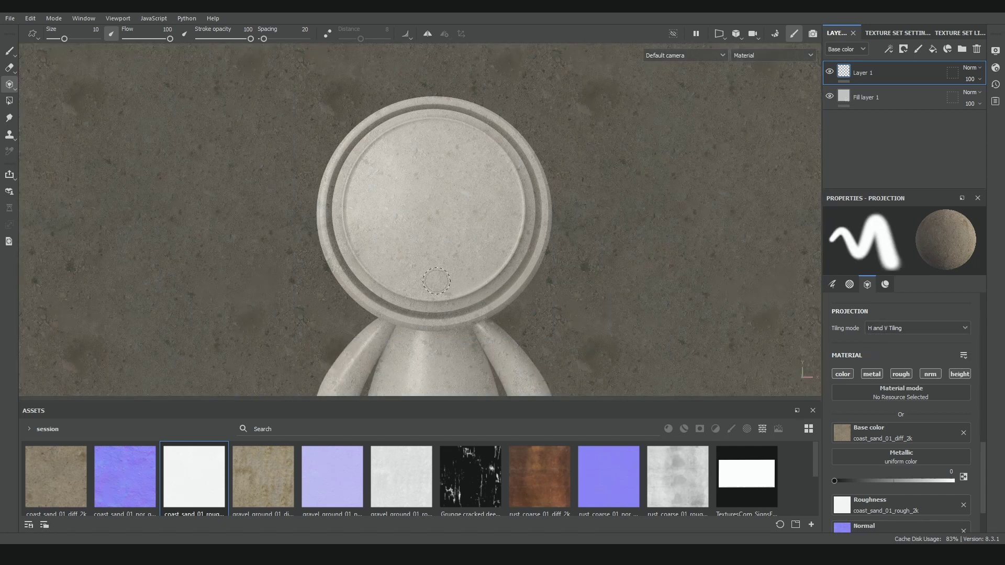
Slightly rotate the sand projection, scale it down and shift it over the head's front disc.
{"action": "scroll", "coordinate": [459, 281], "scroll_direction": "down", "scroll_amount": 3}
{"action": "scroll", "coordinate": [459, 281], "scroll_direction": "up", "scroll_amount": 5}
{"action": "scroll", "coordinate": [458, 281], "scroll_direction": "up", "scroll_amount": 2}
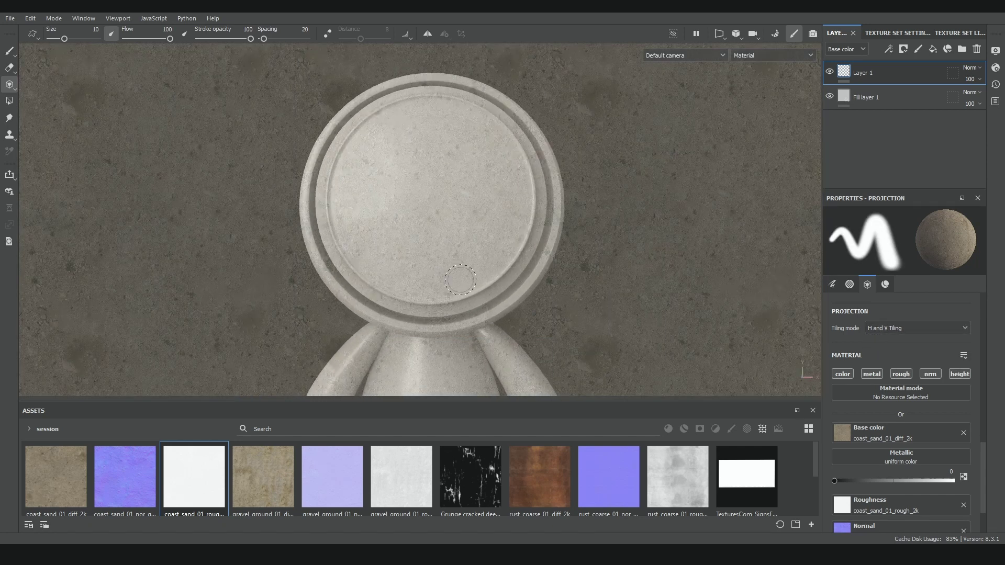
{"action": "middle_click_drag", "start_coordinate": [459, 237], "coordinate": [472, 268], "text": "alt"}
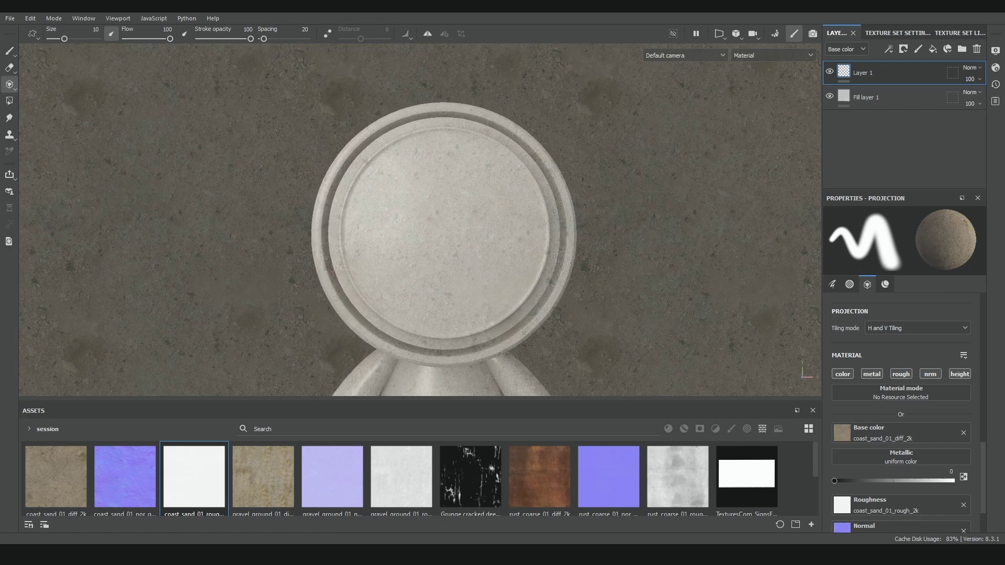
{"action": "key", "text": "s"}
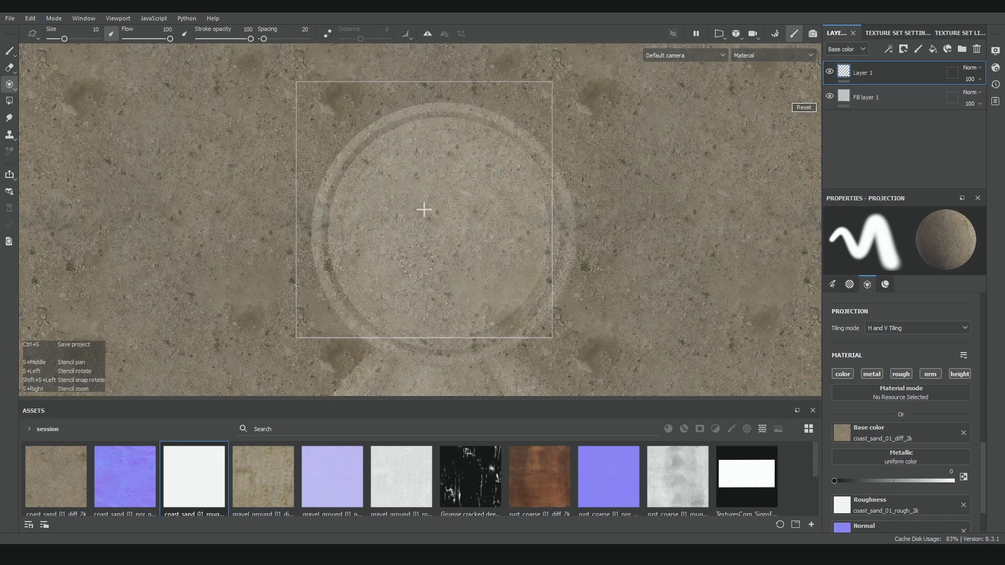
{"action": "left_click_drag", "start_coordinate": [470, 248], "coordinate": [486, 247]}
{"action": "right_click_drag", "start_coordinate": [486, 247], "coordinate": [484, 240]}
{"action": "middle_click_drag", "start_coordinate": [485, 241], "coordinate": [493, 252]}
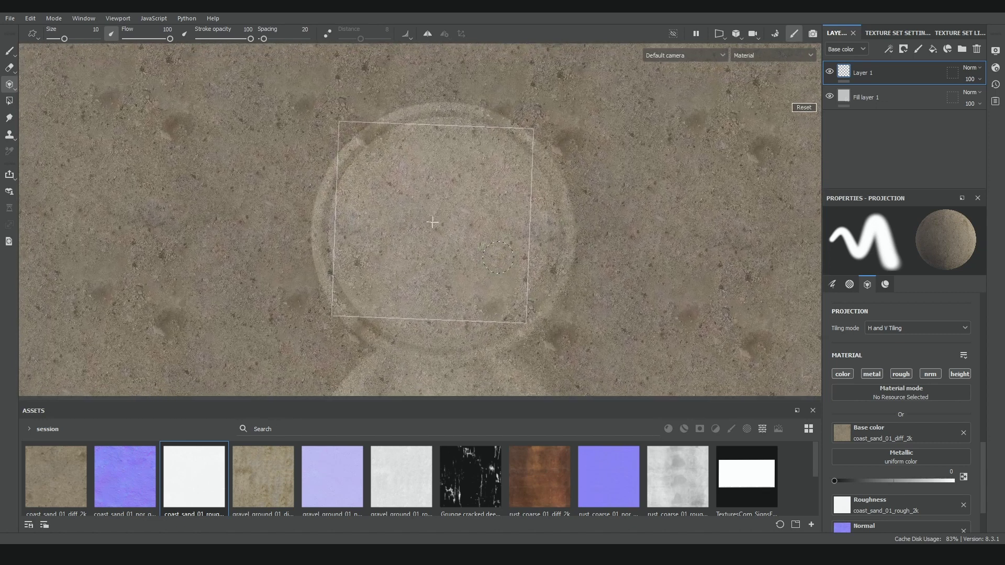
{"action": "left_click_drag", "start_coordinate": [493, 252], "coordinate": [493, 247]}
{"action": "key", "text": "s"}
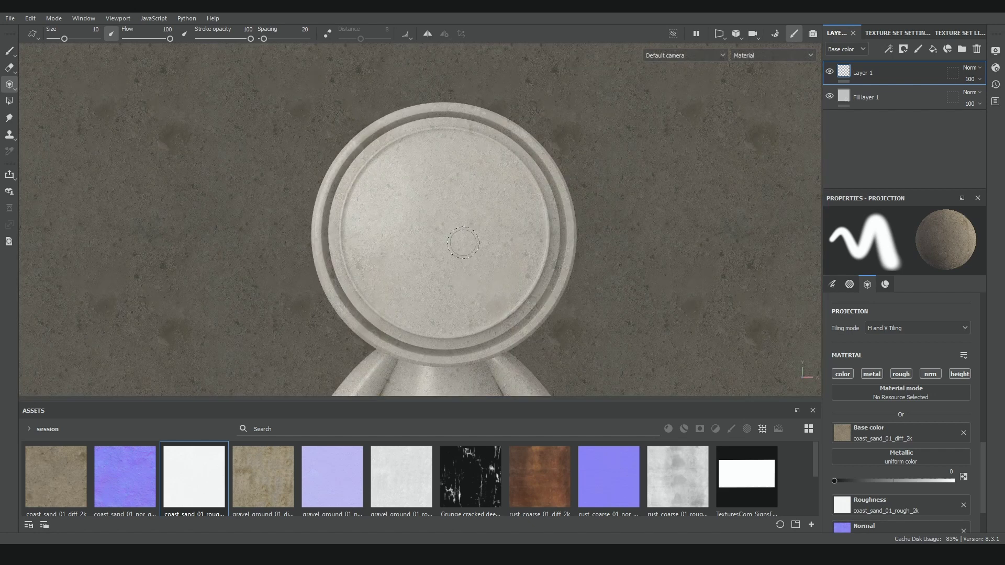
{"action": "middle_click_drag", "start_coordinate": [468, 243], "coordinate": [463, 239], "text": "alt"}
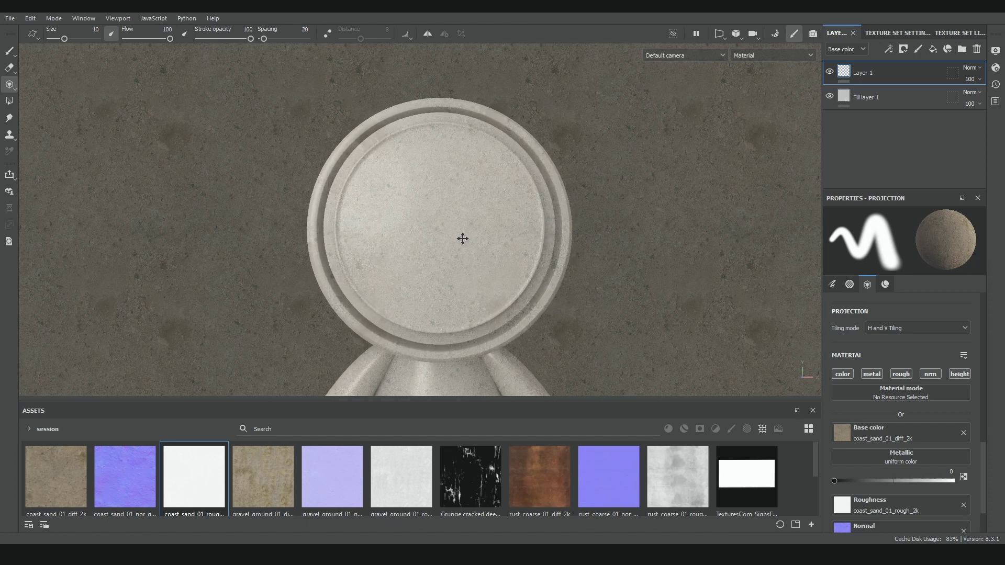
Set the stencil display opacity to 15 in the viewport display settings.
{"action": "left_click", "coordinate": [996, 51]}
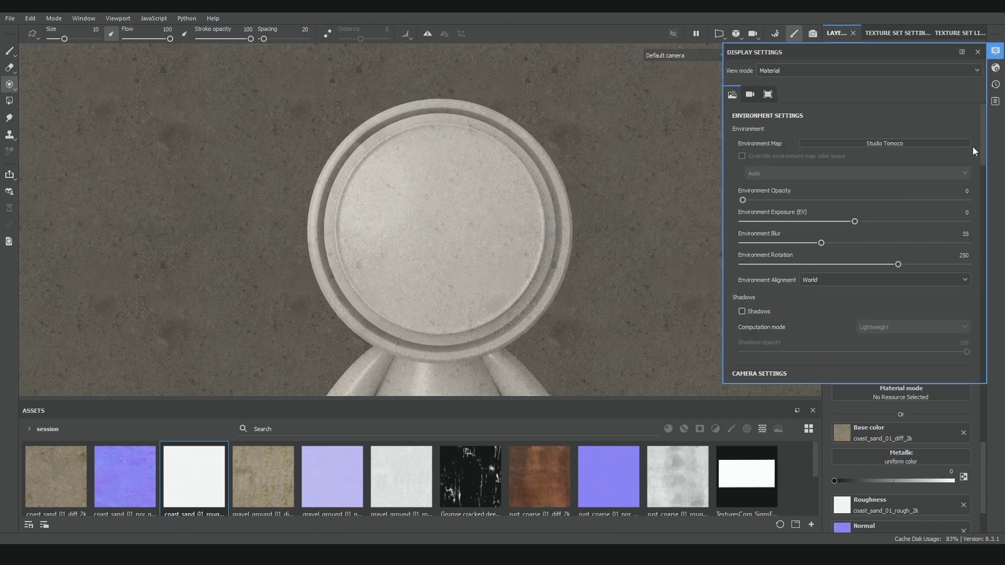
{"action": "left_click_drag", "start_coordinate": [985, 151], "coordinate": [983, 329]}
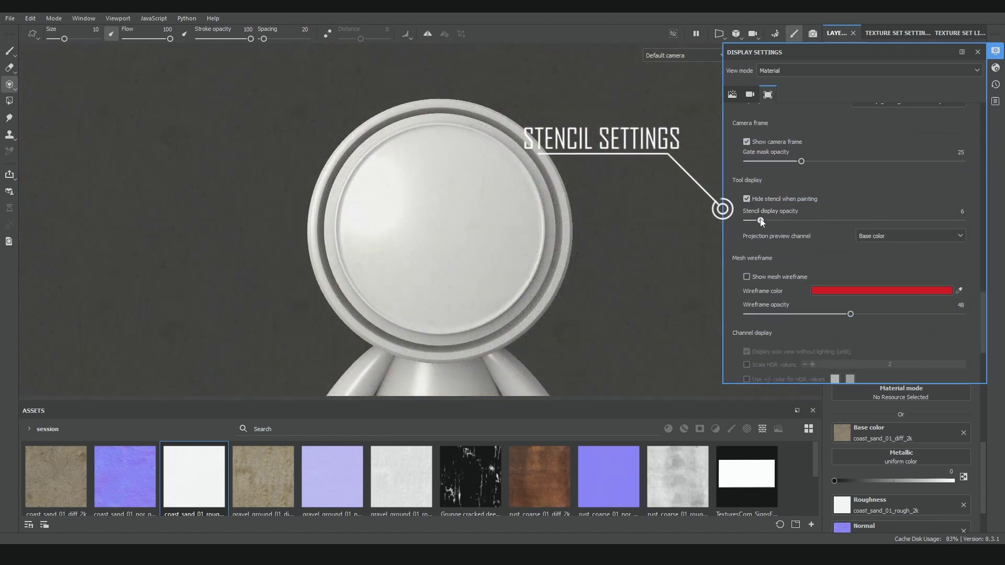
{"action": "left_click_drag", "start_coordinate": [800, 220], "coordinate": [778, 224]}
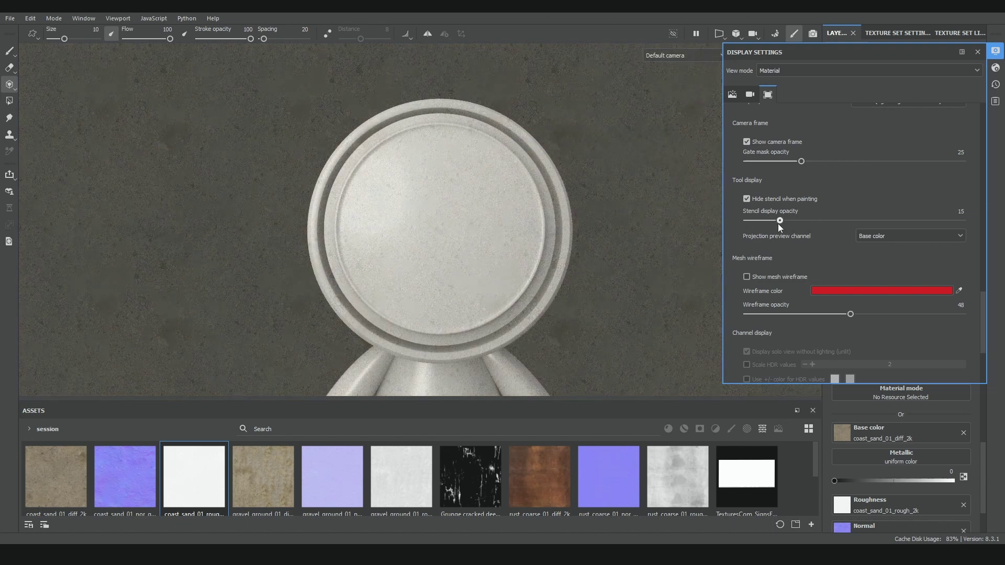
{"action": "left_click", "coordinate": [977, 52]}
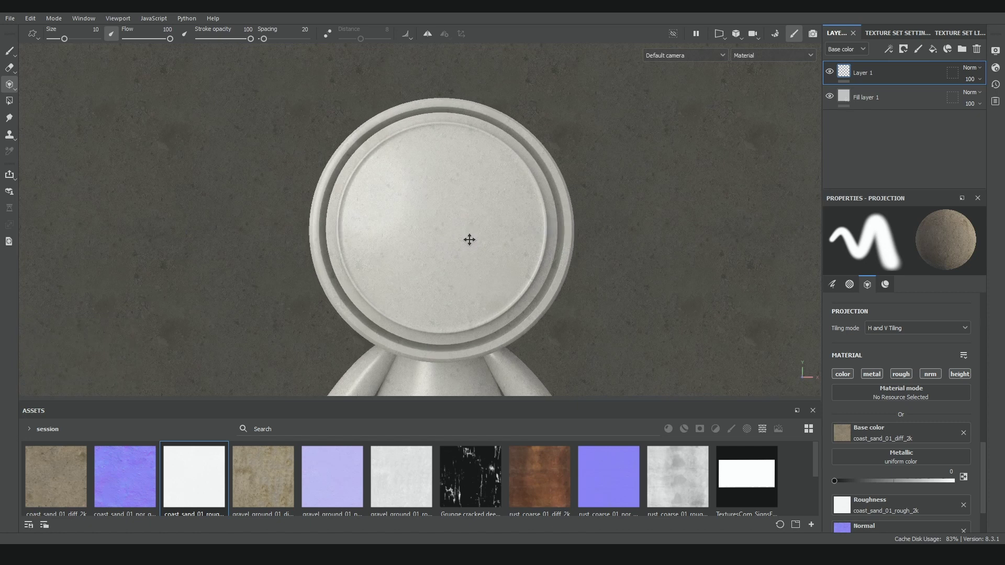
Paint a small patch of projected coast sand near the middle of the head's front disc.
{"action": "left_click", "coordinate": [422, 219]}
{"action": "left_click_drag", "start_coordinate": [424, 236], "coordinate": [429, 275]}
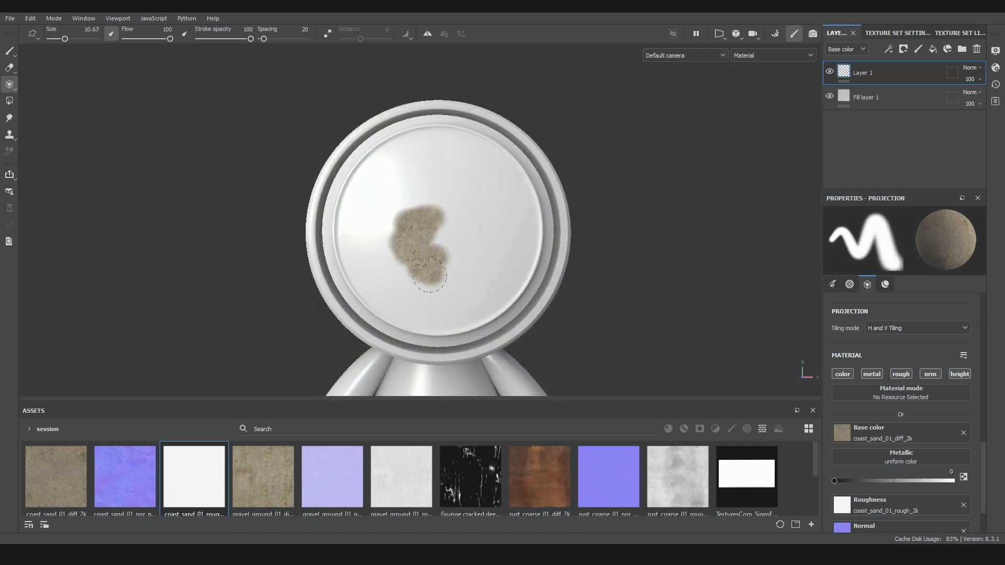
Replace the projected maps with the gravel_ground_01 diffuse, normal and roughness textures and paint gravel beside the sand patch.
{"action": "left_click_drag", "start_coordinate": [263, 476], "coordinate": [890, 434]}
{"action": "left_click_drag", "start_coordinate": [332, 476], "coordinate": [853, 527]}
{"action": "mouse_move", "coordinate": [402, 476]}
{"action": "left_mouse_down"}
{"action": "mouse_move", "coordinate": [545, 497]}
{"action": "mouse_move", "coordinate": [868, 505]}
{"action": "left_mouse_up"}
{"action": "left_click", "coordinate": [459, 219]}
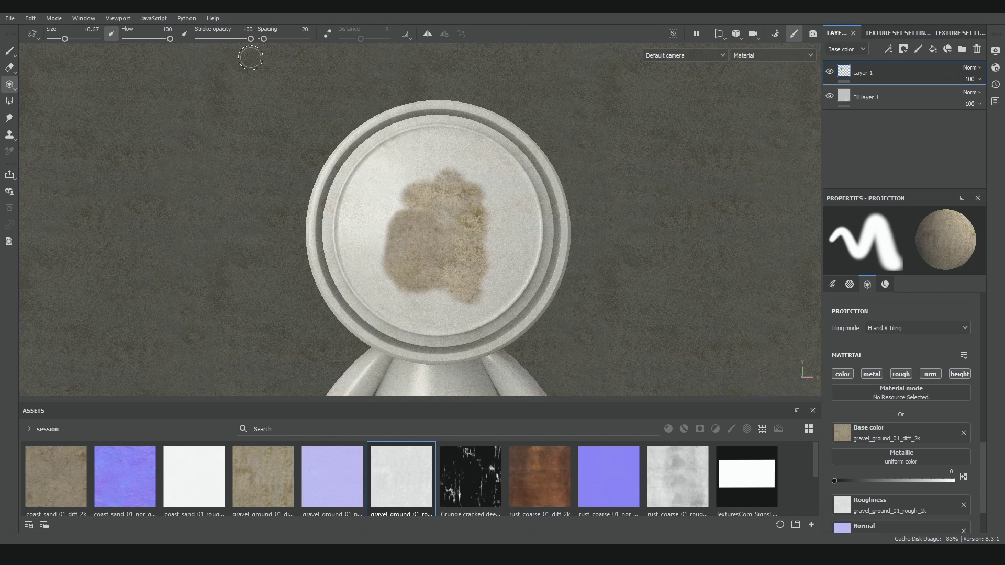
Lower the stroke opacity to 25 and paint gravel over the sand patch to blend the two textures.
{"action": "left_click_drag", "start_coordinate": [225, 39], "coordinate": [207, 39]}
{"action": "mouse_move", "coordinate": [431, 236]}
{"action": "left_mouse_down"}
{"action": "mouse_move", "coordinate": [428, 218]}
{"action": "mouse_move", "coordinate": [447, 265]}
{"action": "left_mouse_up"}
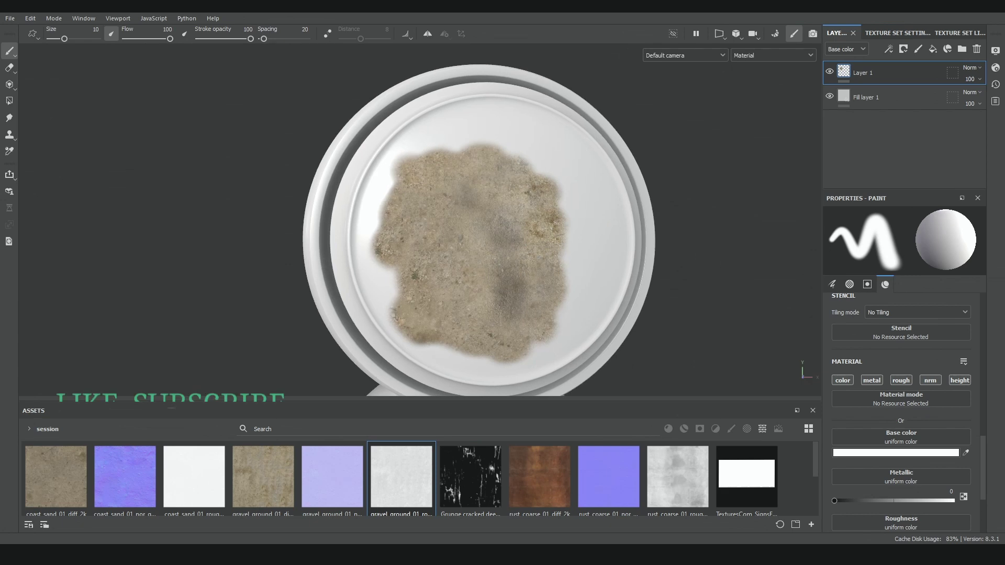
Delete the painted layer and add a new empty paint layer above the fill layer.
{"action": "mouse_move", "coordinate": [539, 262]}
{"action": "left_mouse_down", "text": "alt"}
{"action": "mouse_move", "coordinate": [530, 260]}
{"action": "mouse_move", "coordinate": [563, 254]}
{"action": "left_mouse_up", "text": "alt"}
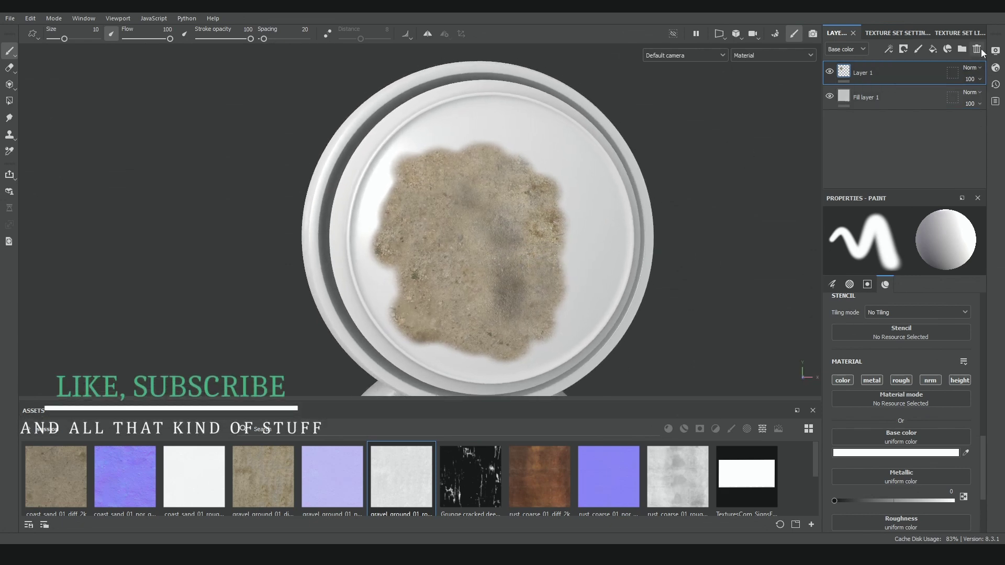
{"action": "left_click", "coordinate": [978, 50]}
{"action": "left_click", "coordinate": [917, 49]}
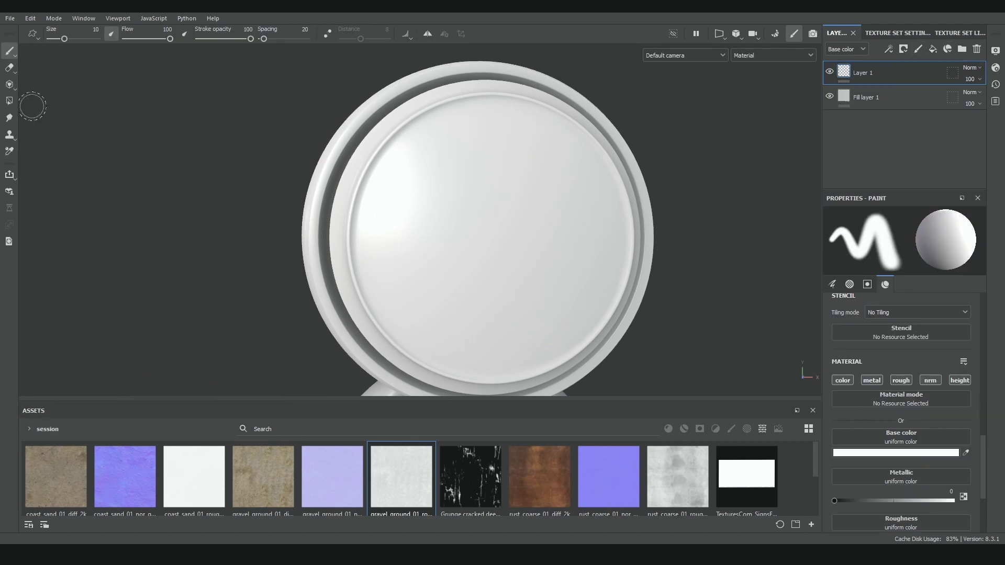
Activate the Projection tool and assign the transparent Høyspenning Livsfare sign texture as its base color.
{"action": "left_click", "coordinate": [9, 84]}
{"action": "scroll", "coordinate": [516, 277], "scroll_direction": "down", "scroll_amount": 1}
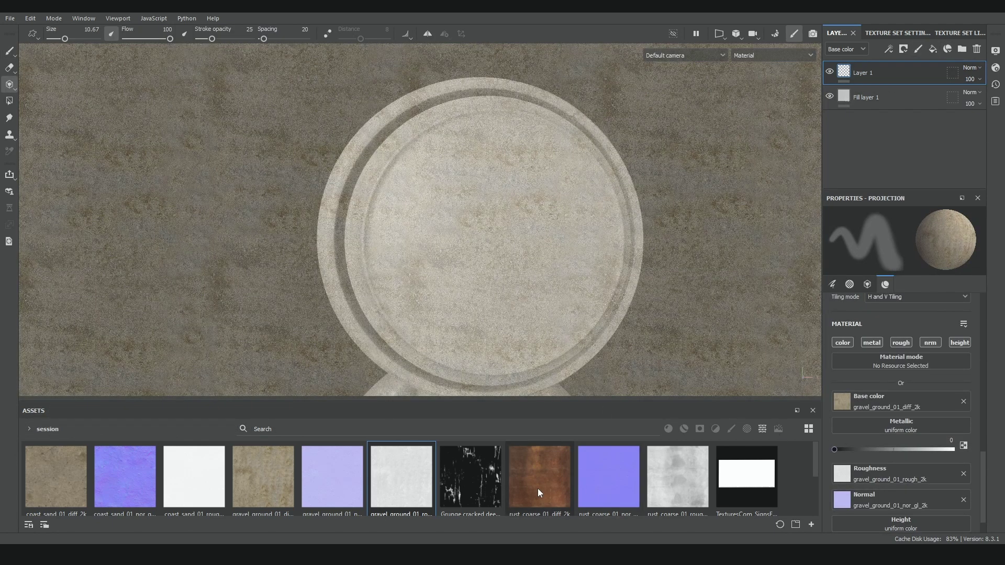
{"action": "left_click_drag", "start_coordinate": [498, 401], "coordinate": [498, 394]}
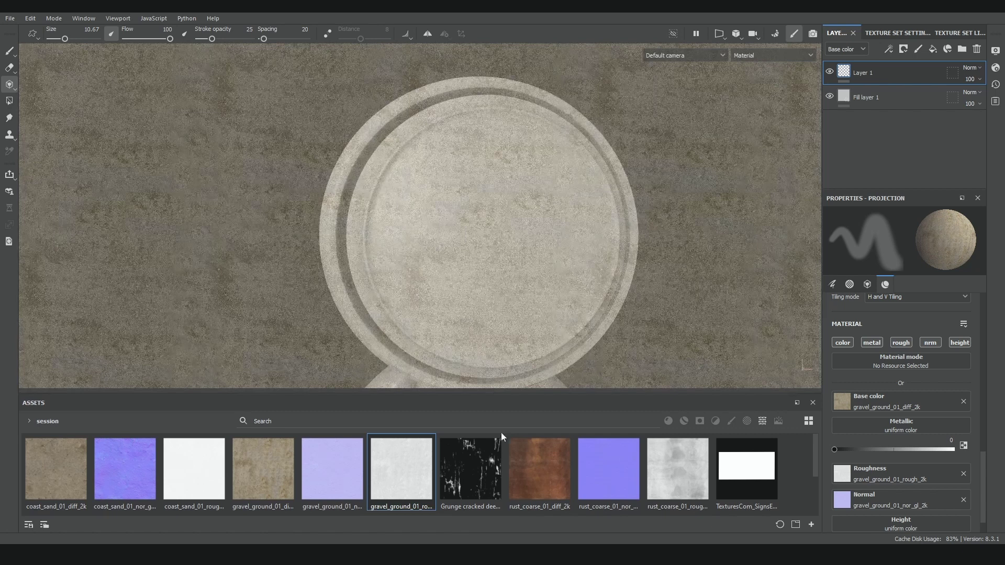
{"action": "scroll", "coordinate": [485, 470], "scroll_direction": "down", "scroll_amount": 2}
{"action": "left_click_drag", "start_coordinate": [55, 471], "coordinate": [122, 478]}
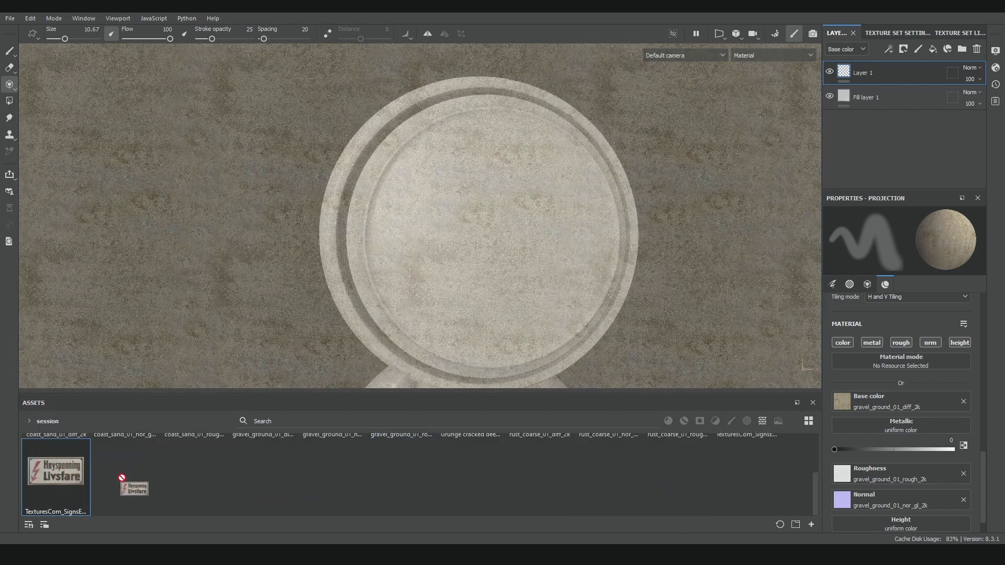
{"action": "left_click_drag", "start_coordinate": [878, 419], "coordinate": [893, 405]}
Scale and rotate the sign projection so one sign sits level across the middle of the head's front disc.
{"action": "left_click_drag", "start_coordinate": [532, 282], "coordinate": [497, 251], "text": "alt"}
{"action": "key", "text": "s"}
{"action": "right_click_drag", "start_coordinate": [524, 258], "coordinate": [550, 269]}
{"action": "left_click_drag", "start_coordinate": [550, 270], "coordinate": [392, 326]}
{"action": "left_click_drag", "start_coordinate": [475, 228], "coordinate": [429, 229], "text": "alt"}
{"action": "scroll", "coordinate": [467, 238], "scroll_direction": "up", "scroll_amount": 1}
{"action": "scroll", "coordinate": [912, 459], "scroll_direction": "down", "scroll_amount": 1}
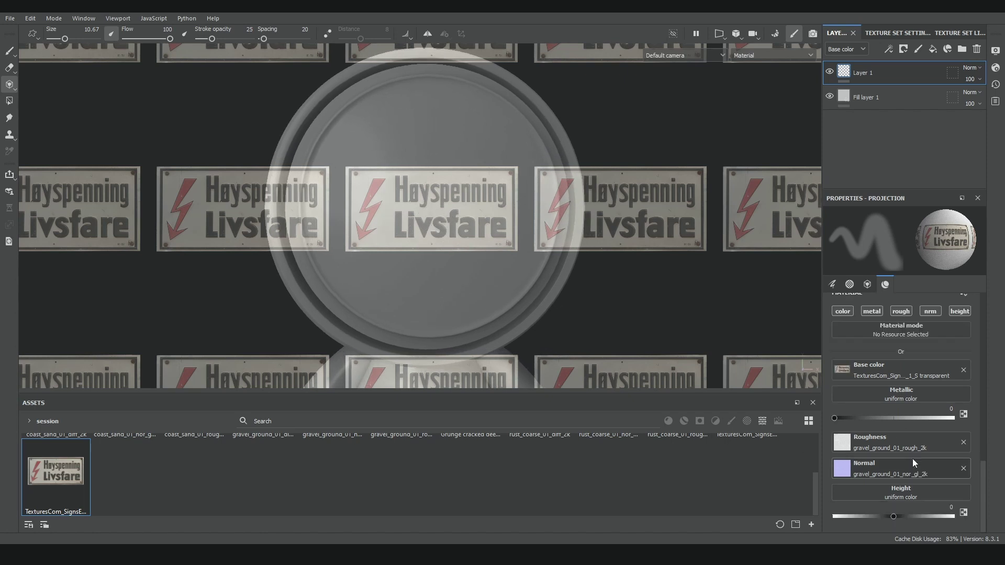
{"action": "left_click", "coordinate": [881, 444]}
{"action": "scroll", "coordinate": [924, 339], "scroll_direction": "down", "scroll_amount": 3}
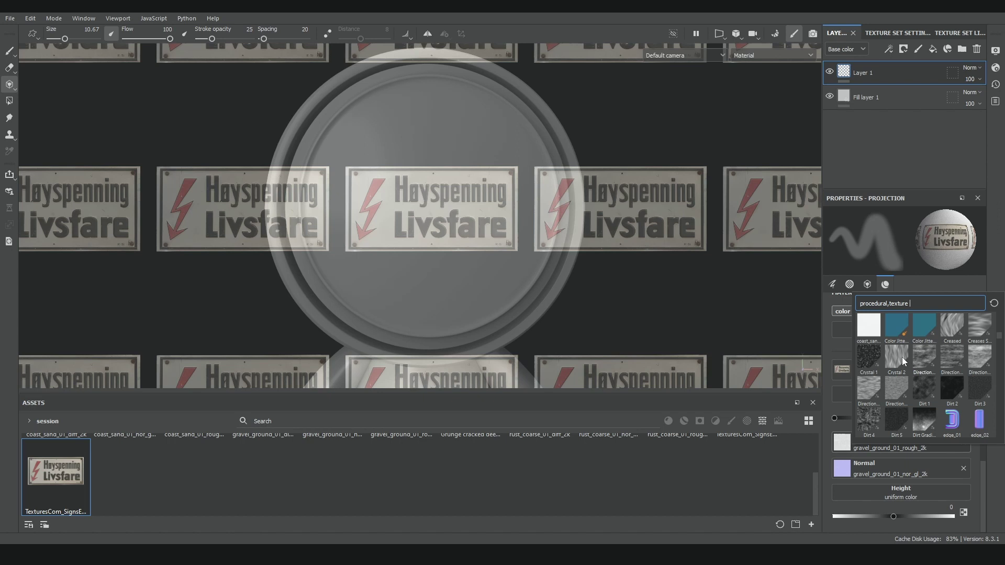
{"action": "scroll", "coordinate": [897, 359], "scroll_direction": "down", "scroll_amount": 1}
{"action": "scroll", "coordinate": [896, 360], "scroll_direction": "up", "scroll_amount": 1}
{"action": "left_click", "coordinate": [825, 387]}
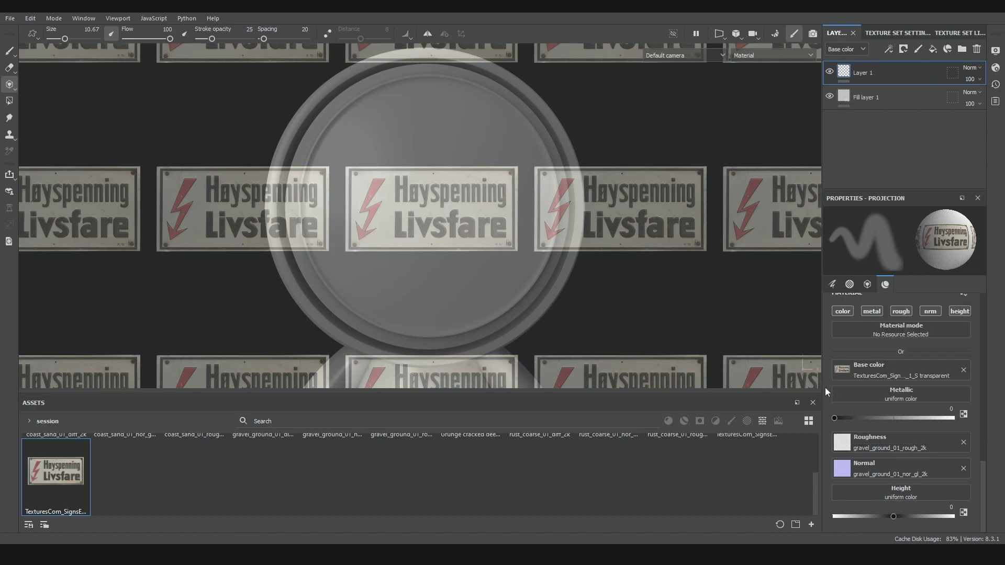
Remove the gravel roughness and normal maps from the projection material.
{"action": "left_click", "coordinate": [964, 443]}
{"action": "left_click", "coordinate": [963, 487]}
{"action": "scroll", "coordinate": [907, 478], "scroll_direction": "up", "scroll_amount": 1}
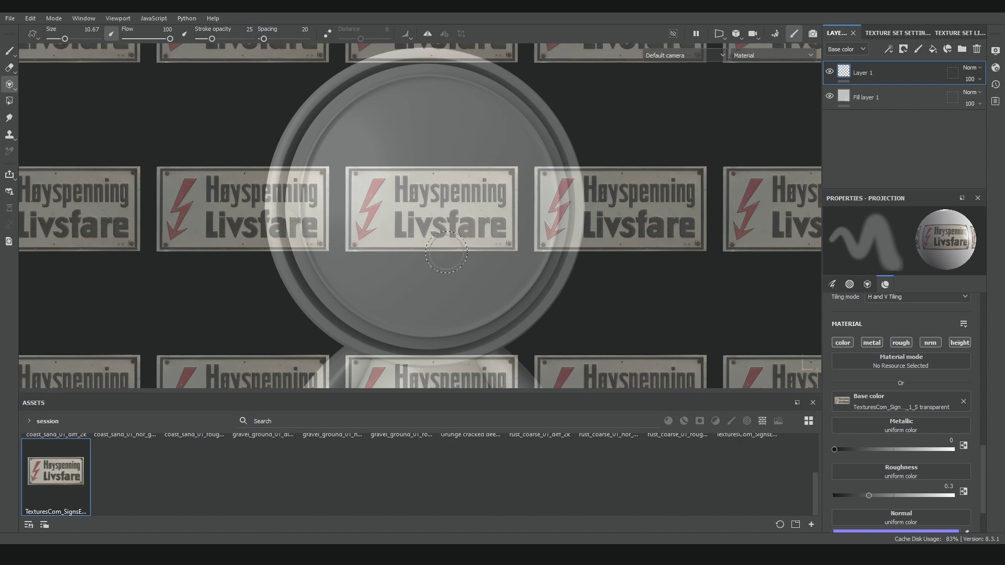
Raise the stroke opacity to 100 and set the projection's tiling mode to No Tiling.
{"action": "left_click_drag", "start_coordinate": [216, 38], "coordinate": [262, 40]}
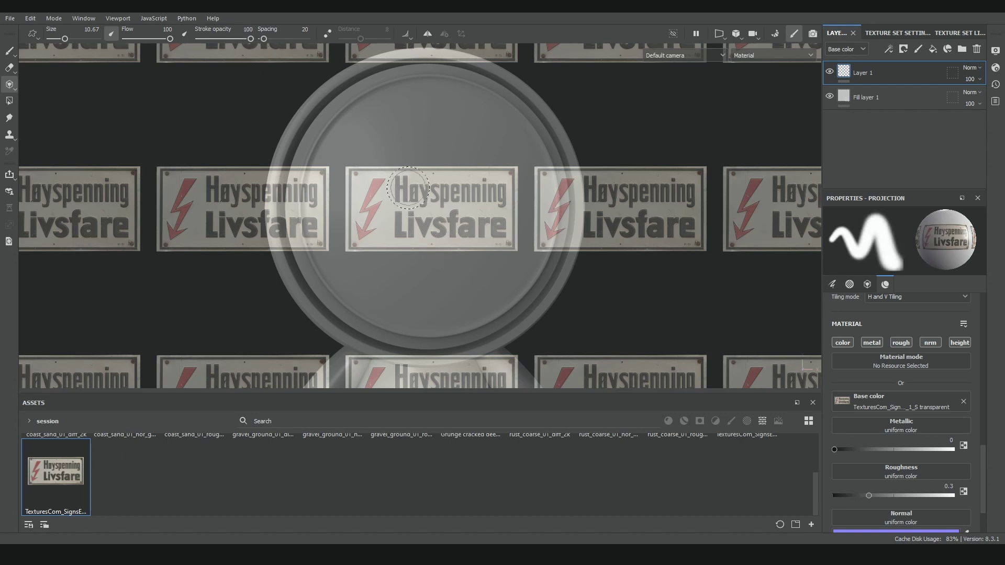
{"action": "scroll", "coordinate": [883, 384], "scroll_direction": "up", "scroll_amount": 1}
{"action": "left_click", "coordinate": [886, 333]}
{"action": "left_click", "coordinate": [882, 338]}
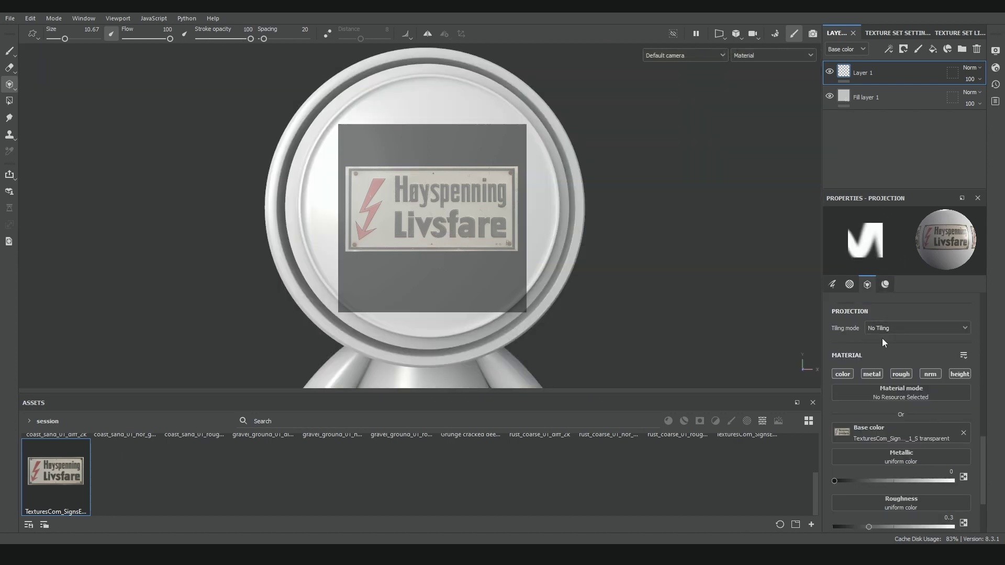
Set the material height to 0.0215 and paint the projected sign onto the head's front disc.
{"action": "scroll", "coordinate": [872, 469], "scroll_direction": "down", "scroll_amount": 3}
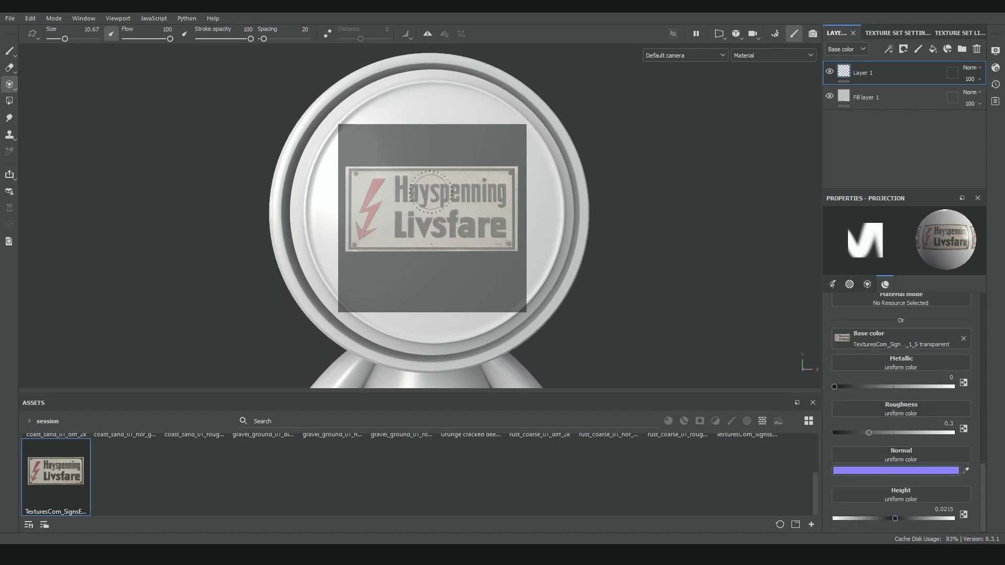
{"action": "mouse_move", "coordinate": [430, 192]}
{"action": "left_mouse_down"}
{"action": "mouse_move", "coordinate": [366, 181]}
{"action": "mouse_move", "coordinate": [460, 238]}
{"action": "mouse_move", "coordinate": [403, 183]}
{"action": "mouse_move", "coordinate": [474, 174]}
{"action": "left_mouse_up"}
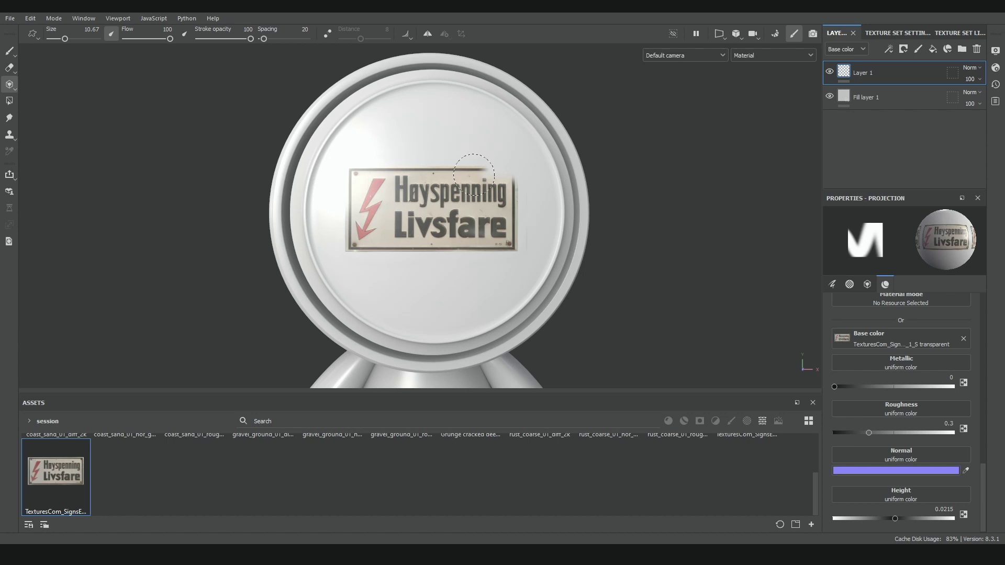
Finish painting the projected sign's edge on the front disc, and inspect its relief with the Paint tool active.
{"action": "mouse_move", "coordinate": [511, 202]}
{"action": "left_mouse_down"}
{"action": "mouse_move", "coordinate": [557, 259]}
{"action": "mouse_move", "coordinate": [455, 255]}
{"action": "mouse_move", "coordinate": [480, 252]}
{"action": "left_mouse_up"}
{"action": "left_click", "coordinate": [6, 50]}
{"action": "scroll", "coordinate": [511, 240], "scroll_direction": "up", "scroll_amount": 5}
{"action": "scroll", "coordinate": [495, 245], "scroll_direction": "down", "scroll_amount": 5}
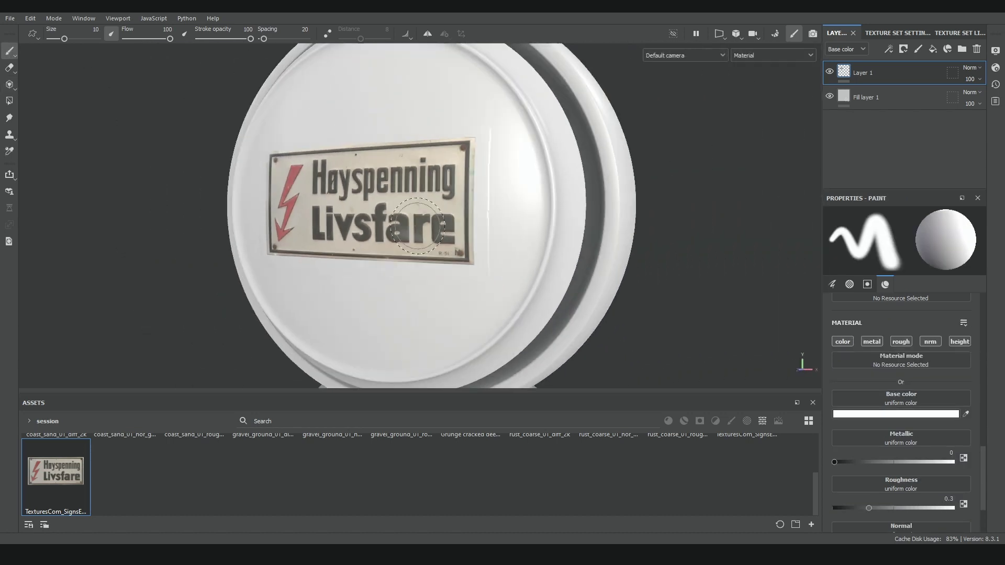
{"action": "left_click_drag", "start_coordinate": [402, 242], "coordinate": [449, 216], "text": "alt"}
{"action": "middle_click_drag", "start_coordinate": [449, 216], "coordinate": [502, 238], "text": "alt"}
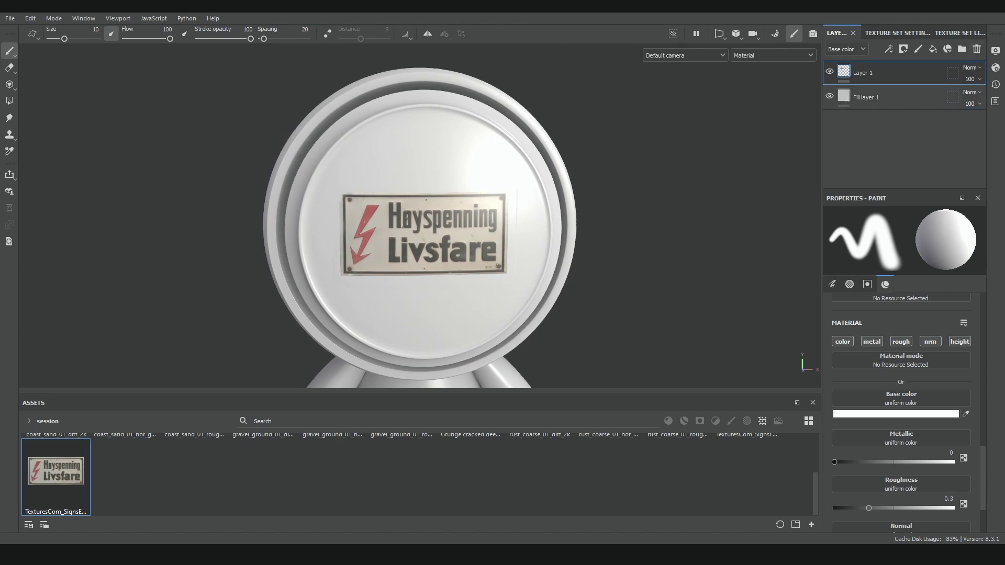
Paint the projected sign onto the head's front disc again.
{"action": "left_click", "coordinate": [977, 49]}
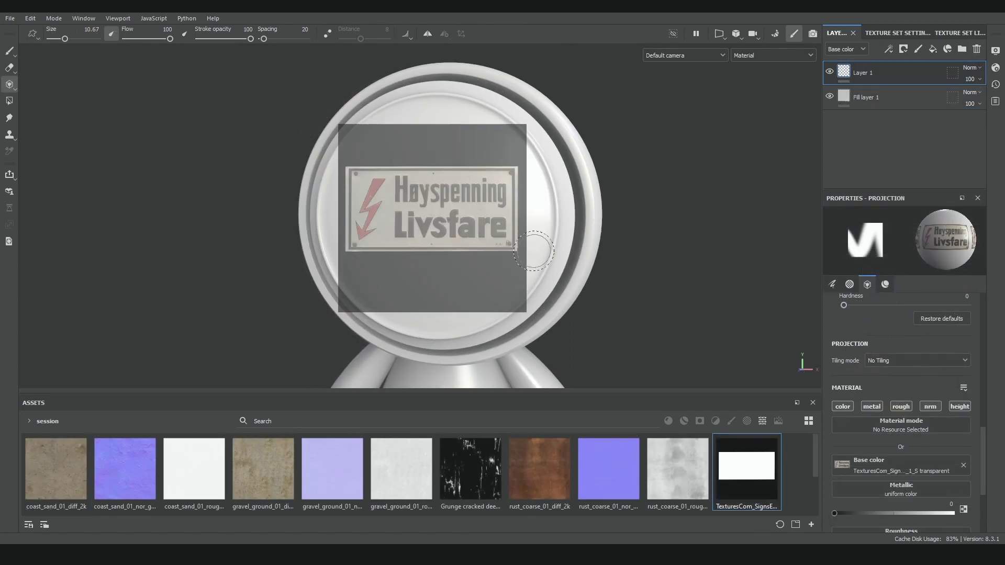
{"action": "mouse_move", "coordinate": [534, 251]}
{"action": "left_mouse_down"}
{"action": "mouse_move", "coordinate": [464, 258]}
{"action": "mouse_move", "coordinate": [453, 200]}
{"action": "mouse_move", "coordinate": [558, 177]}
{"action": "left_mouse_up"}
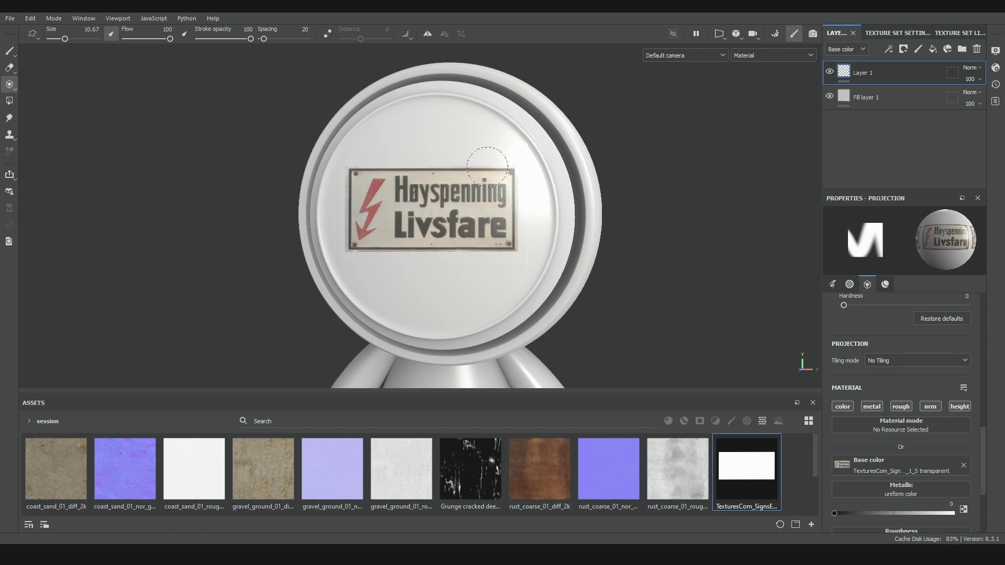
Give Layer 1 a black mask with a paint effect and project the sign's mask texture onto it as grayscale.
{"action": "left_click", "coordinate": [903, 49]}
{"action": "left_click", "coordinate": [912, 72]}
{"action": "left_click", "coordinate": [888, 48]}
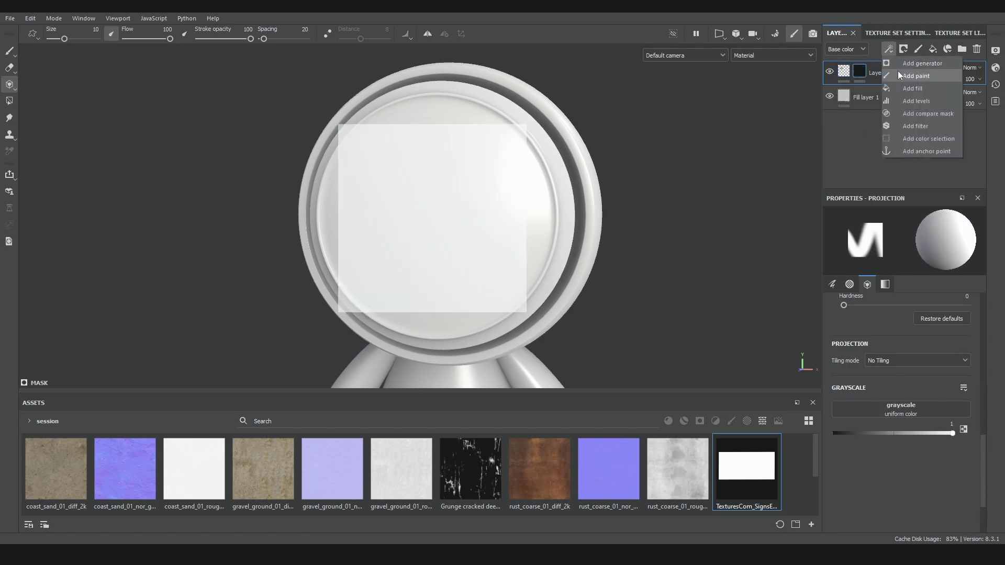
{"action": "left_click", "coordinate": [915, 76]}
{"action": "left_click_drag", "start_coordinate": [769, 477], "coordinate": [897, 408]}
{"action": "mouse_move", "coordinate": [492, 199]}
{"action": "left_mouse_down"}
{"action": "mouse_move", "coordinate": [340, 184]}
{"action": "mouse_move", "coordinate": [507, 207]}
{"action": "mouse_move", "coordinate": [329, 247]}
{"action": "left_mouse_up"}
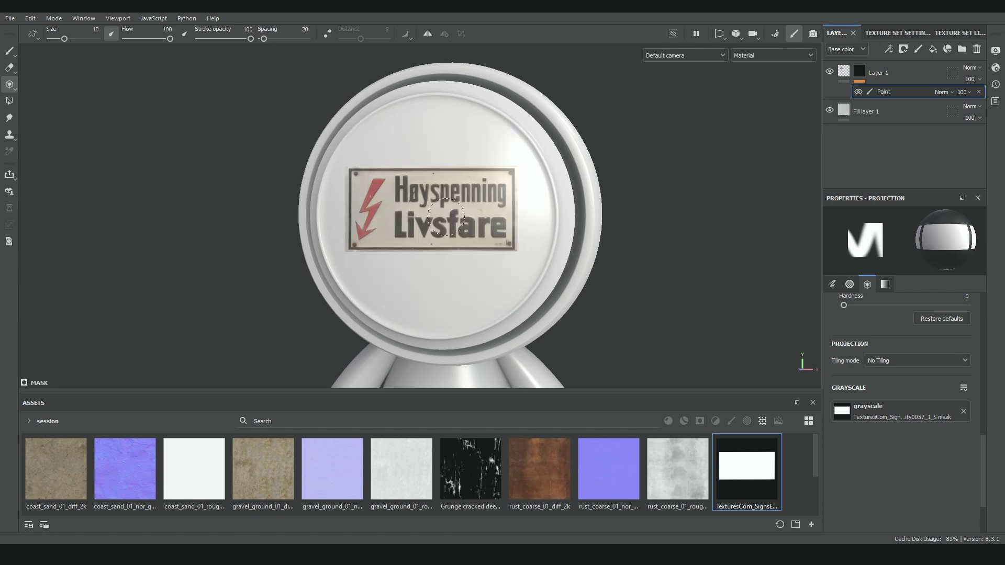
Add a fill layer above Layer 1, disable its color channel and give it a black mask.
{"action": "left_click", "coordinate": [933, 49]}
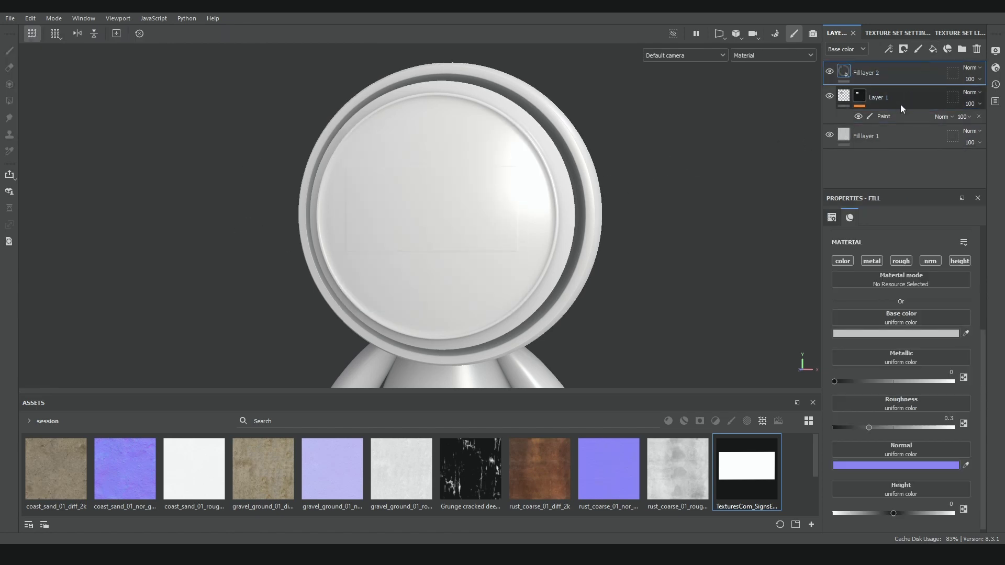
{"action": "left_click", "coordinate": [842, 261]}
{"action": "left_click", "coordinate": [904, 48]}
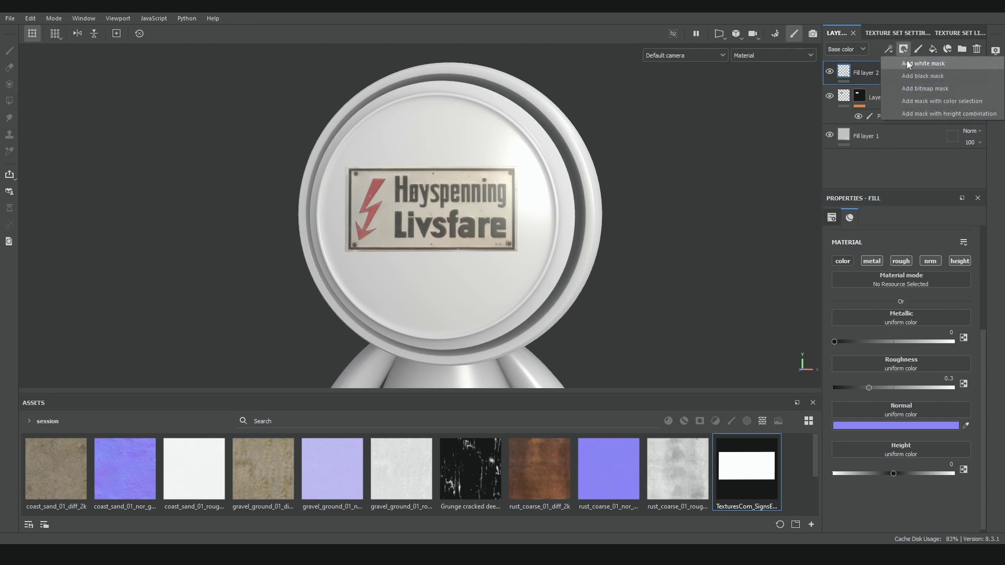
{"action": "left_click", "coordinate": [892, 77]}
Copy the paint effect from Layer 1's mask and paste it onto Fill layer 2's mask.
{"action": "right_click", "coordinate": [894, 113]}
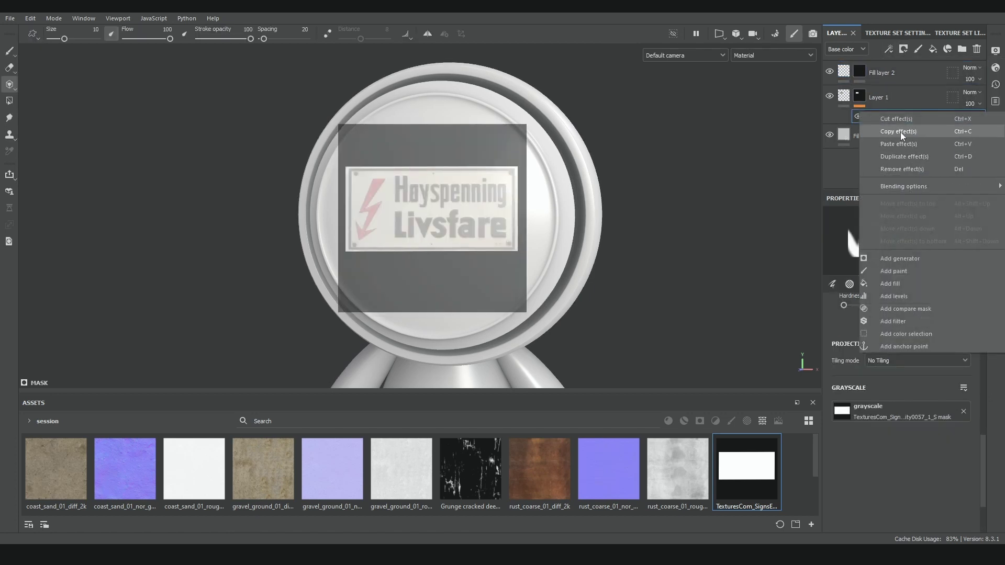
{"action": "left_click", "coordinate": [866, 76]}
{"action": "right_click", "coordinate": [880, 76]}
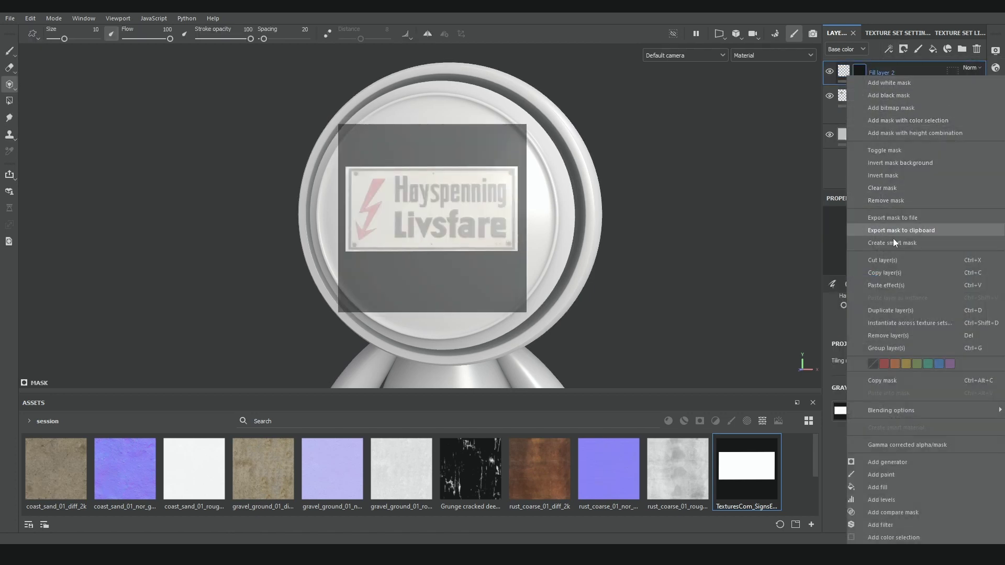
{"action": "left_click", "coordinate": [888, 285]}
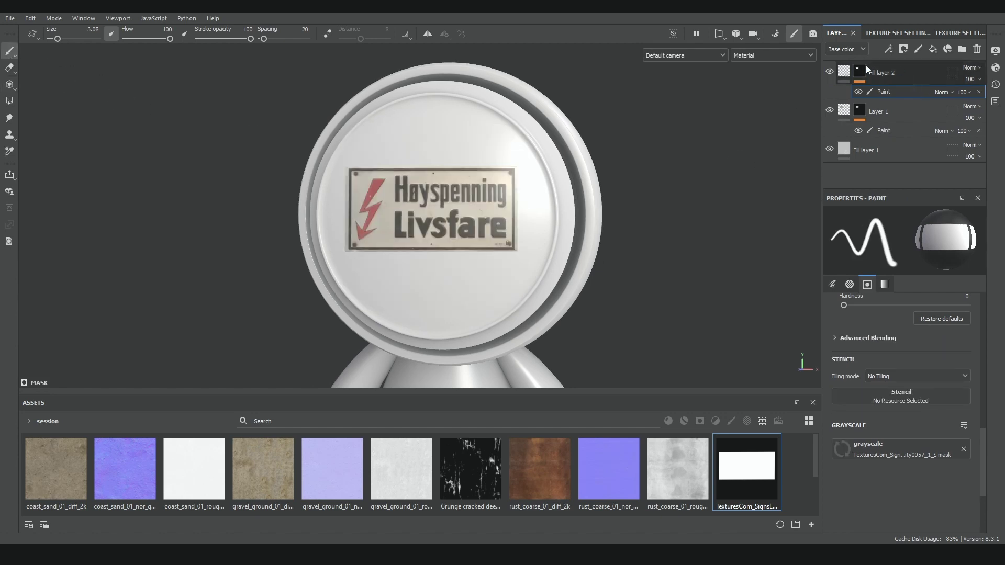
Raise Fill layer 2's height to about 0.44 and check the sign's relief under different lighting.
{"action": "left_click", "coordinate": [843, 72]}
{"action": "mouse_move", "coordinate": [893, 473]}
{"action": "left_mouse_down"}
{"action": "mouse_move", "coordinate": [947, 473]}
{"action": "mouse_move", "coordinate": [905, 473]}
{"action": "left_mouse_up"}
{"action": "scroll", "coordinate": [539, 248], "scroll_direction": "up", "scroll_amount": 3}
{"action": "left_click_drag", "start_coordinate": [539, 248], "coordinate": [487, 261], "text": "alt"}
{"action": "left_click", "coordinate": [921, 473]}
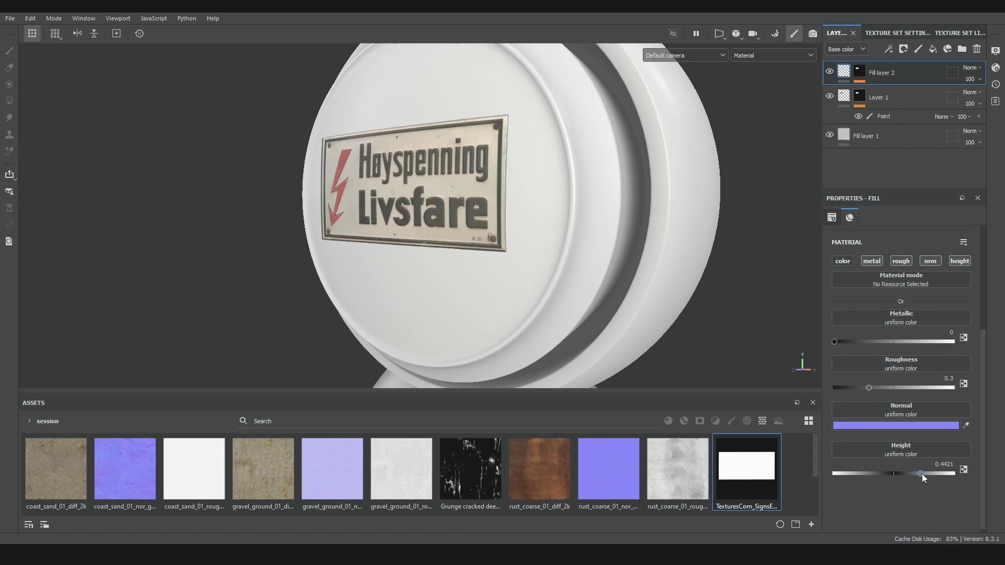
{"action": "right_click_drag", "start_coordinate": [490, 238], "coordinate": [542, 244], "text": "shift"}
{"action": "mouse_move", "coordinate": [900, 473]}
{"action": "left_mouse_down"}
{"action": "mouse_move", "coordinate": [845, 473]}
{"action": "mouse_move", "coordinate": [921, 473]}
{"action": "left_mouse_up"}
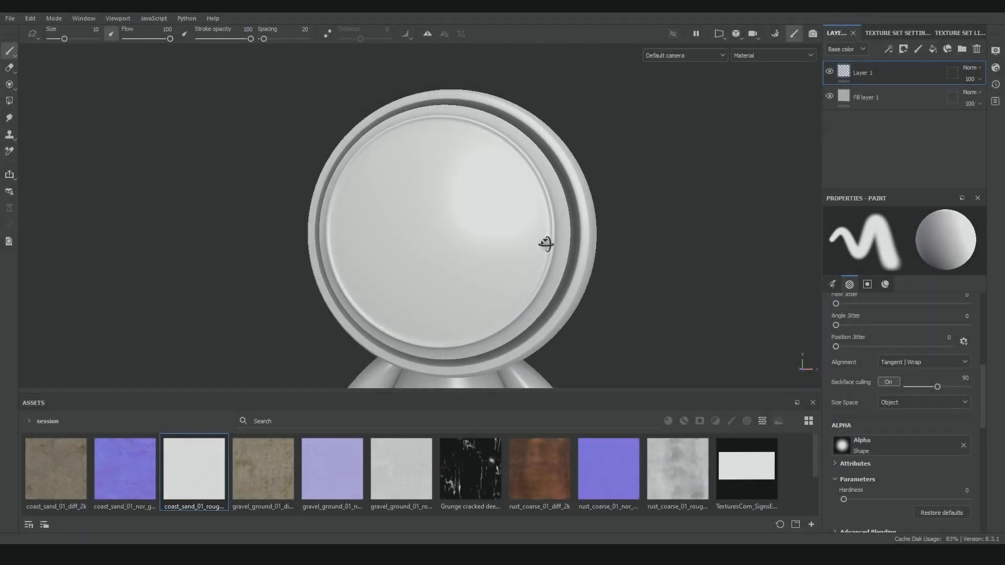
Switch to the Physical Projection tool and spray sand particles over the head's front disc.
{"action": "left_click_drag", "start_coordinate": [545, 244], "coordinate": [512, 233], "text": "alt"}
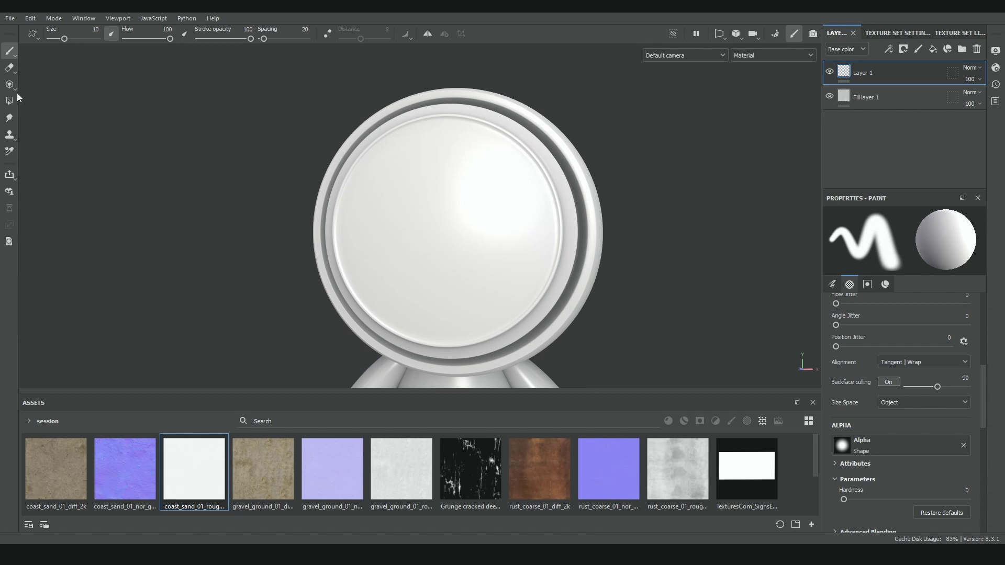
{"action": "mouse_move", "coordinate": [9, 88]}
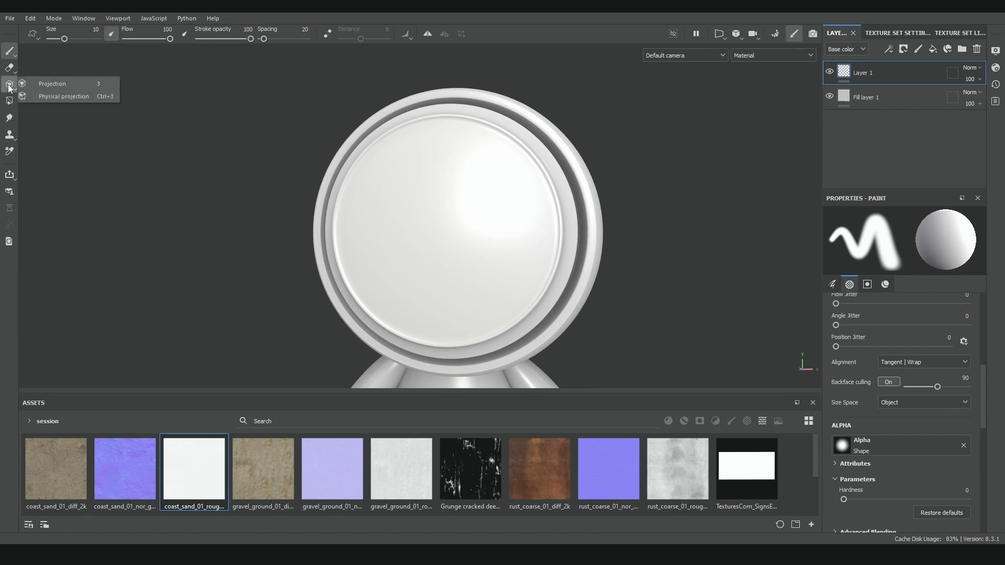
{"action": "left_click", "coordinate": [48, 97]}
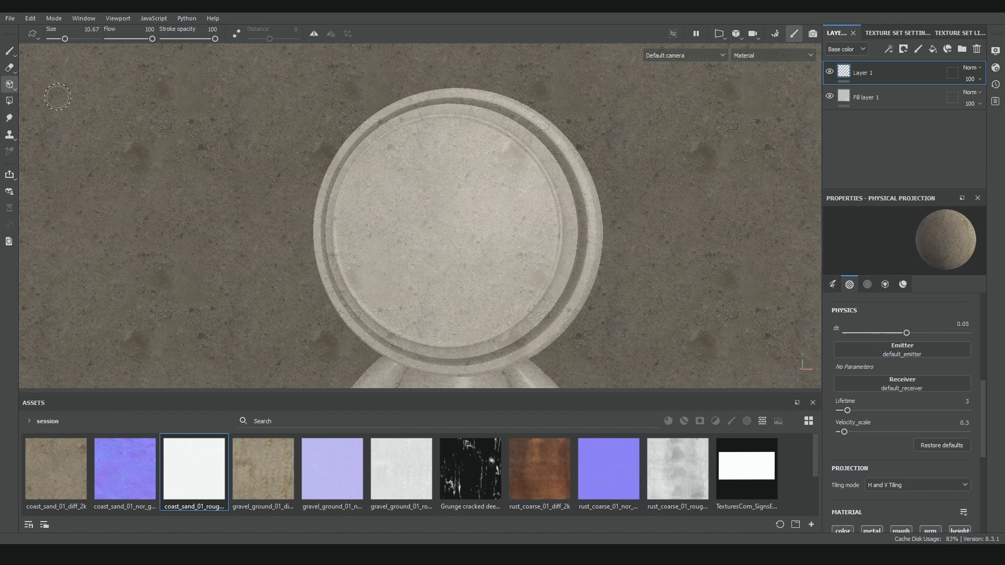
{"action": "scroll", "coordinate": [359, 181], "scroll_direction": "down", "scroll_amount": 2}
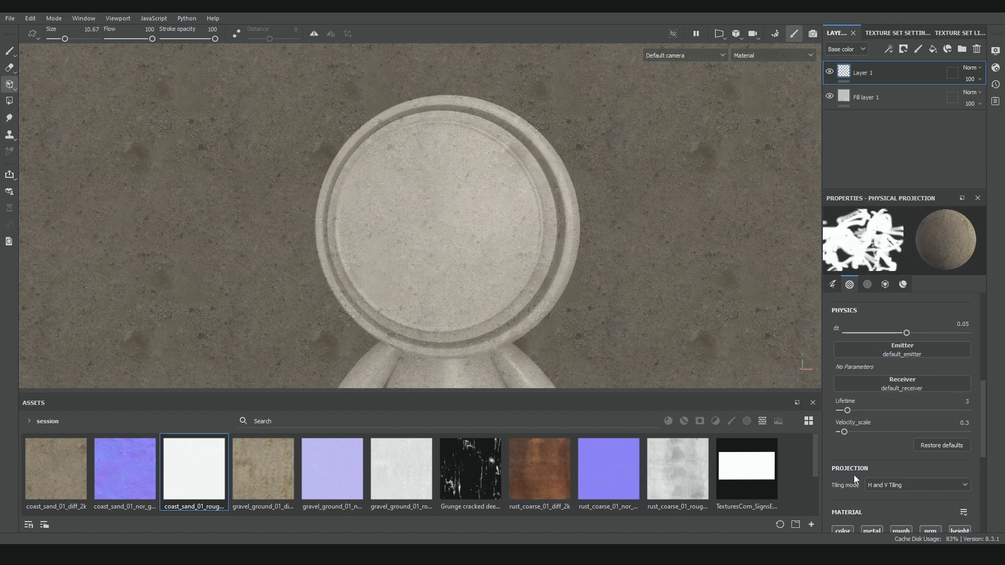
{"action": "mouse_move", "coordinate": [435, 260]}
{"action": "left_mouse_down", "text": "alt"}
{"action": "mouse_move", "coordinate": [394, 193]}
{"action": "mouse_move", "coordinate": [459, 253]}
{"action": "mouse_move", "coordinate": [443, 318]}
{"action": "mouse_move", "coordinate": [377, 357]}
{"action": "left_mouse_up", "text": "alt"}
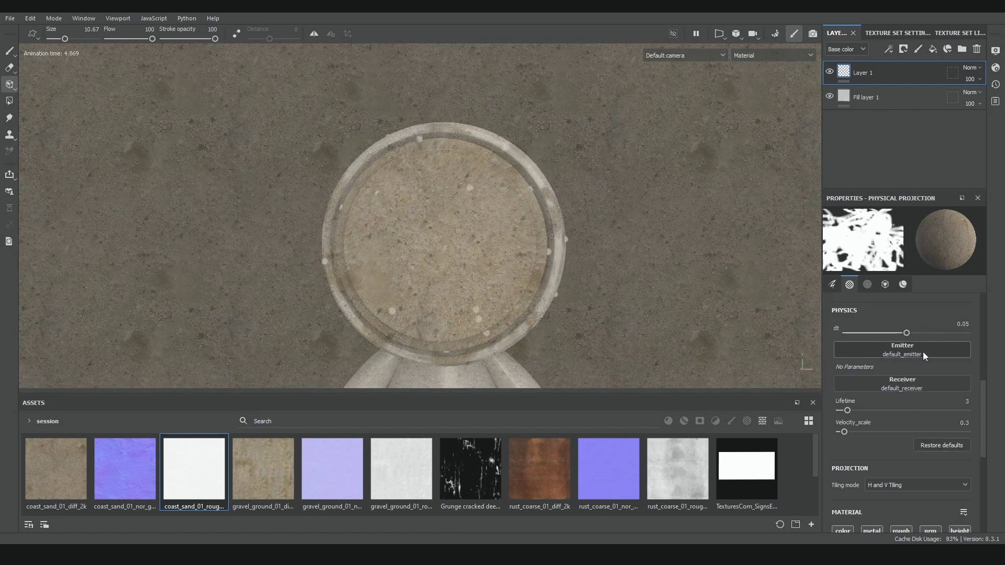
Try the ManualRain emitter on the front disc, and undo the sand particle strokes.
{"action": "left_click", "coordinate": [900, 350]}
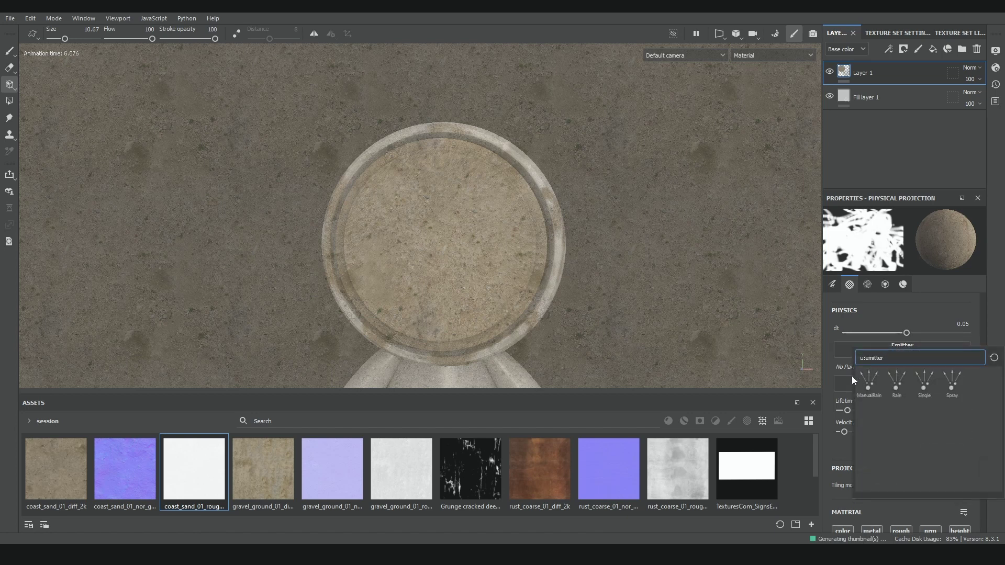
{"action": "left_click", "coordinate": [886, 384]}
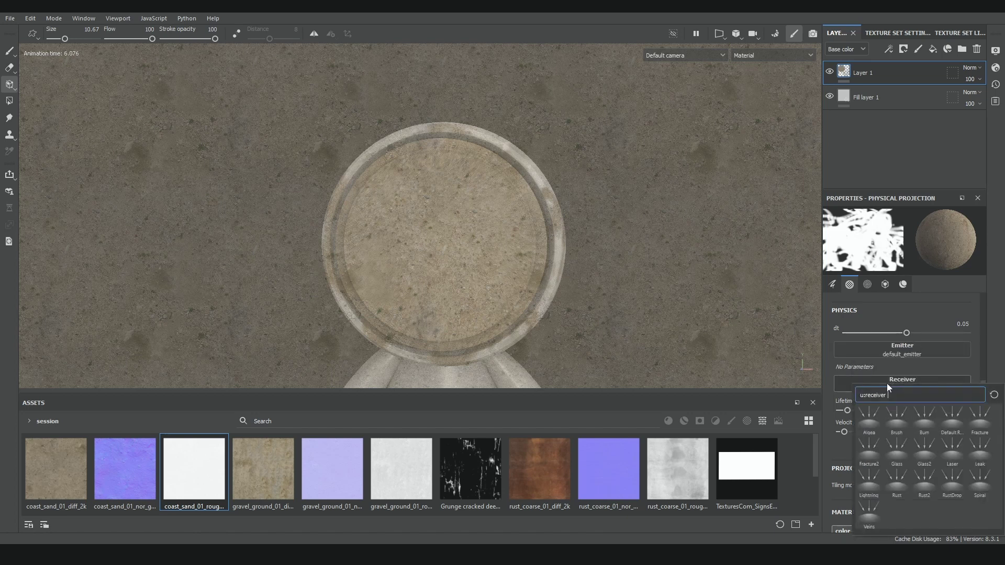
{"action": "left_click", "coordinate": [896, 348]}
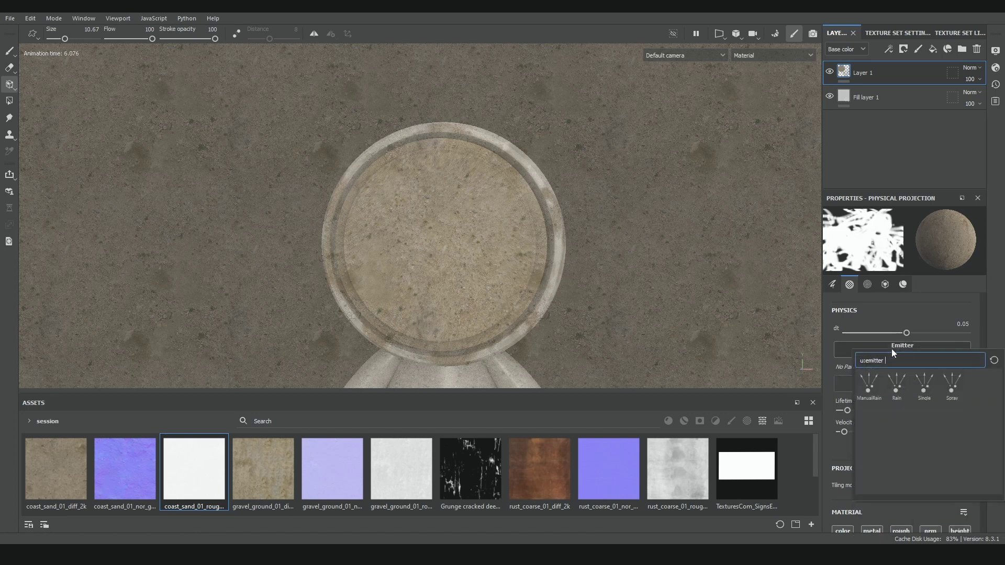
{"action": "left_click", "coordinate": [869, 390]}
{"action": "left_click_drag", "start_coordinate": [426, 244], "coordinate": [524, 270]}
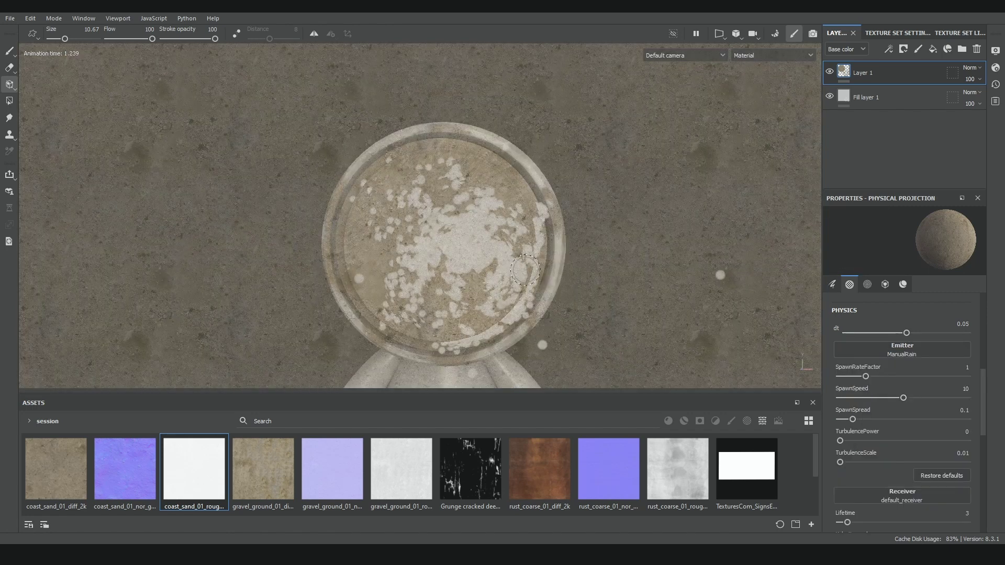
{"action": "key", "text": "ctrl+z"}
{"action": "key", "text": "ctrl+z"}
Set the particle emitter to Single and spray sand onto several spots of the front disc.
{"action": "left_click", "coordinate": [927, 353]}
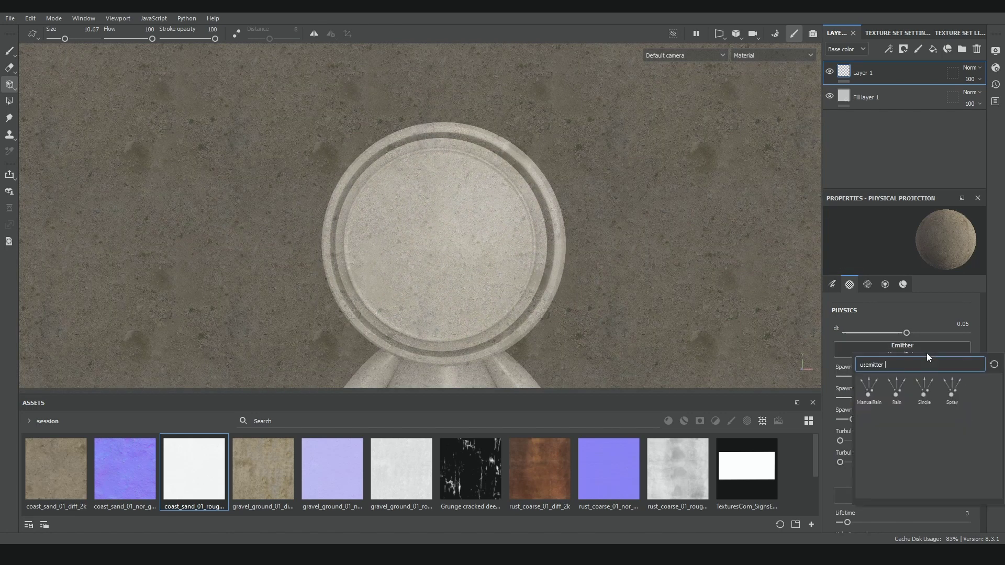
{"action": "left_click", "coordinate": [908, 388]}
{"action": "left_click_drag", "start_coordinate": [439, 201], "coordinate": [414, 235]}
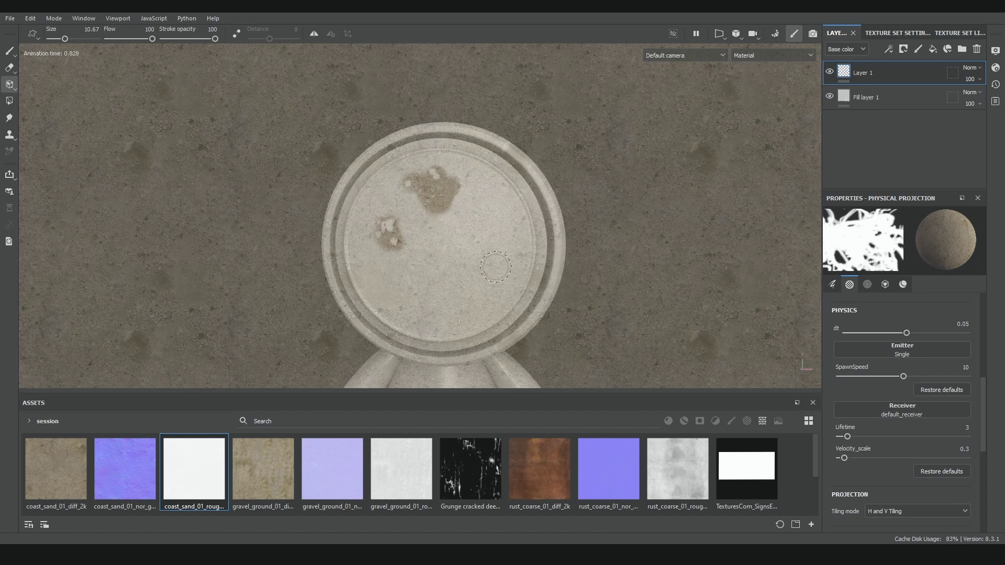
{"action": "left_click_drag", "start_coordinate": [495, 267], "coordinate": [406, 296]}
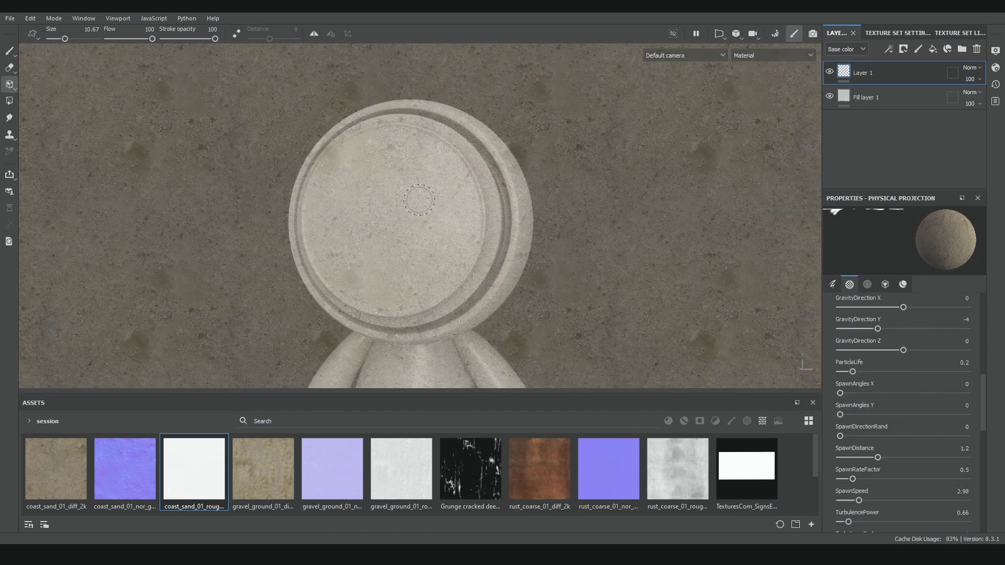
Paint a physical particle stroke across the upper part of the disc and switch to the Paint tool.
{"action": "mouse_move", "coordinate": [369, 190]}
{"action": "left_mouse_down"}
{"action": "mouse_move", "coordinate": [442, 226]}
{"action": "mouse_move", "coordinate": [446, 213]}
{"action": "left_mouse_up"}
{"action": "middle_click_drag", "start_coordinate": [449, 205], "coordinate": [467, 247], "text": "alt"}
{"action": "key", "text": "1"}
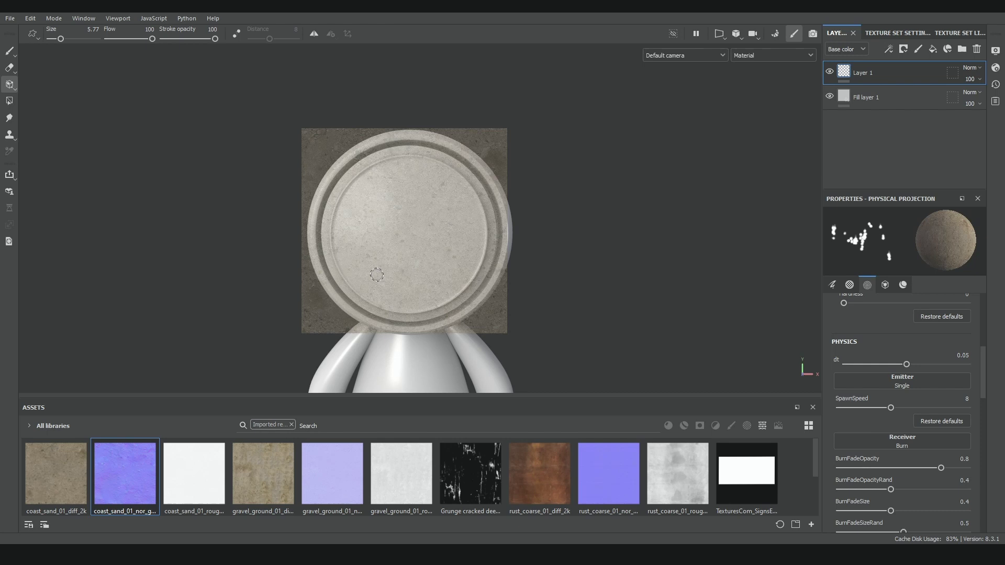
Spray sand on the lower disc with the Burn receiver, and spray the disc again with the Spiral receiver.
{"action": "mouse_move", "coordinate": [376, 274]}
{"action": "left_mouse_down"}
{"action": "mouse_move", "coordinate": [419, 299]}
{"action": "mouse_move", "coordinate": [436, 292]}
{"action": "left_mouse_up"}
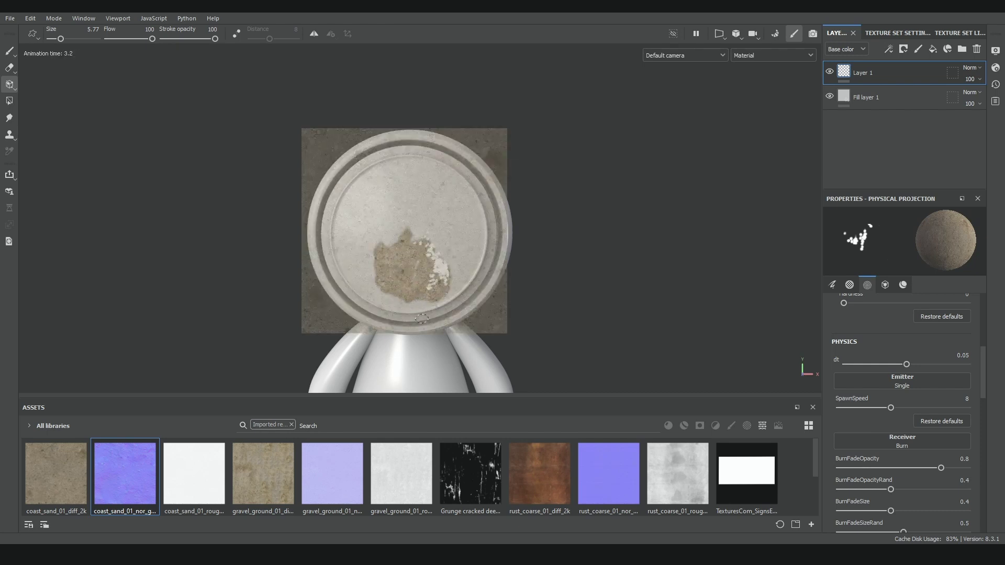
{"action": "left_click", "coordinate": [915, 440]}
{"action": "left_click", "coordinate": [402, 183]}
{"action": "left_click", "coordinate": [359, 234]}
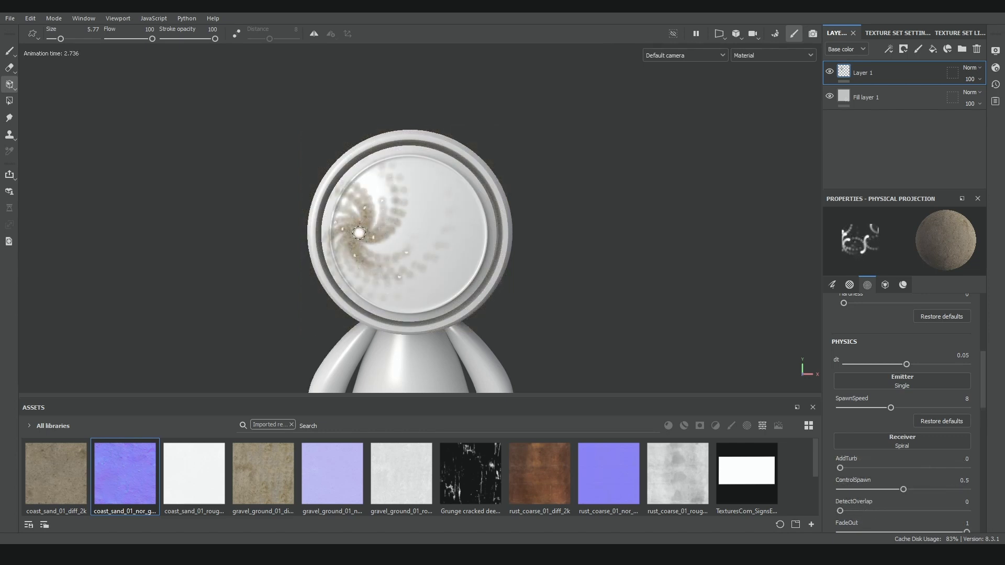
{"action": "left_click_drag", "start_coordinate": [359, 233], "coordinate": [414, 239]}
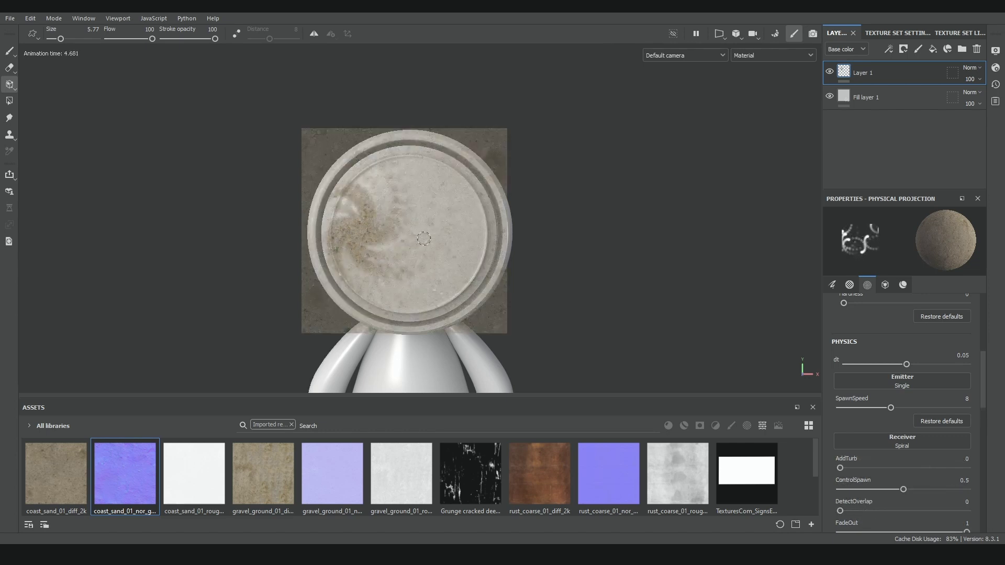
Undo the spiral sand spray and set the particle receiver to Lightning.
{"action": "key", "text": "ctrl+z"}
{"action": "left_click", "coordinate": [916, 439]}
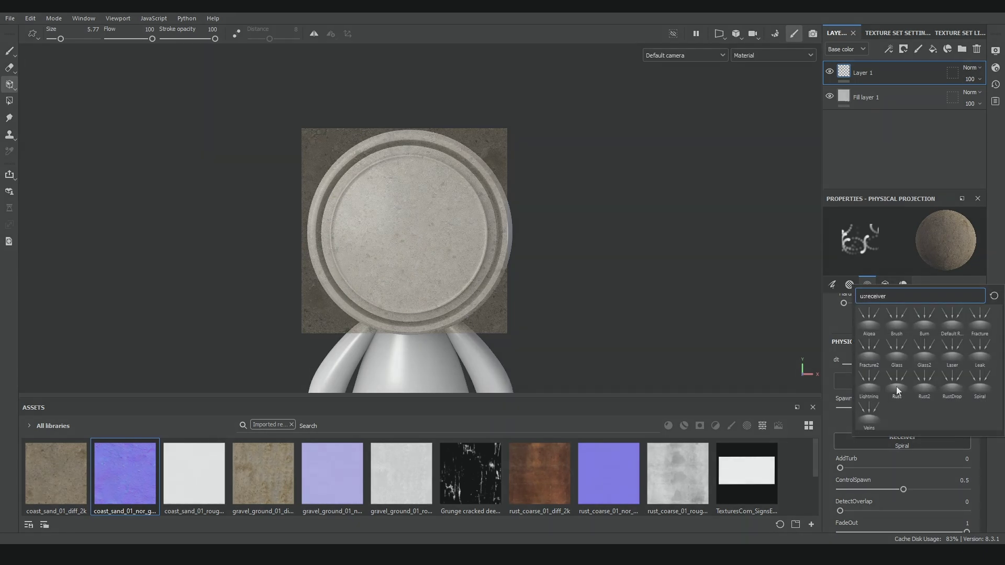
{"action": "left_click", "coordinate": [867, 387]}
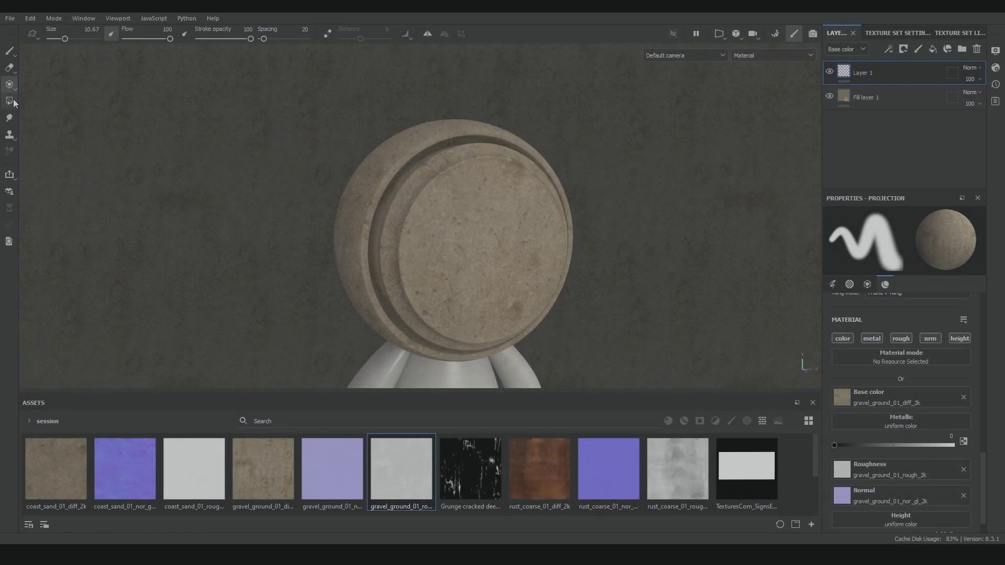
Activate Physical Projection, set the particle receiver to Rust and spray gravel in two strokes on the front disc.
{"action": "mouse_move", "coordinate": [14, 85]}
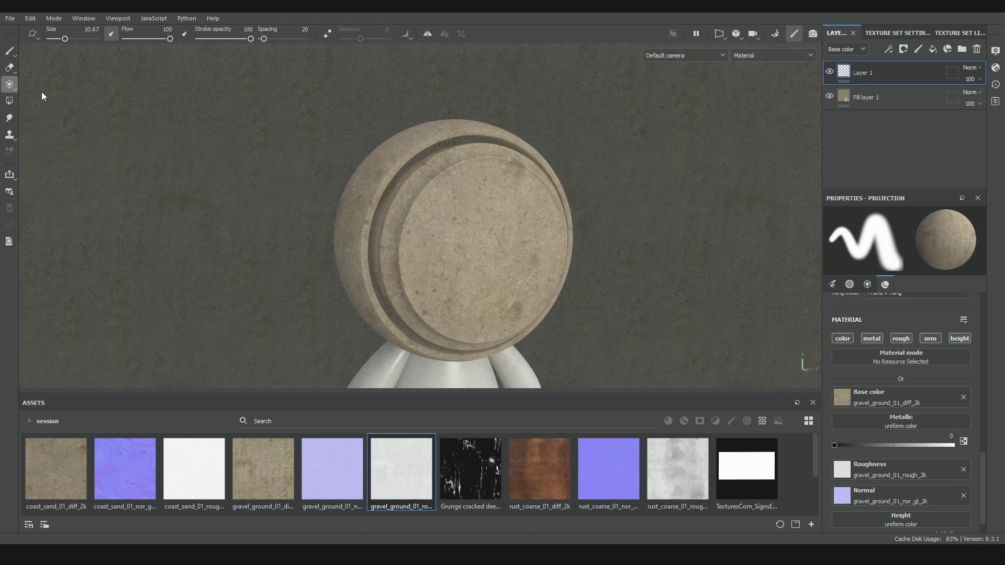
{"action": "left_click", "coordinate": [42, 94]}
{"action": "left_click_drag", "start_coordinate": [479, 247], "coordinate": [454, 249], "text": "alt"}
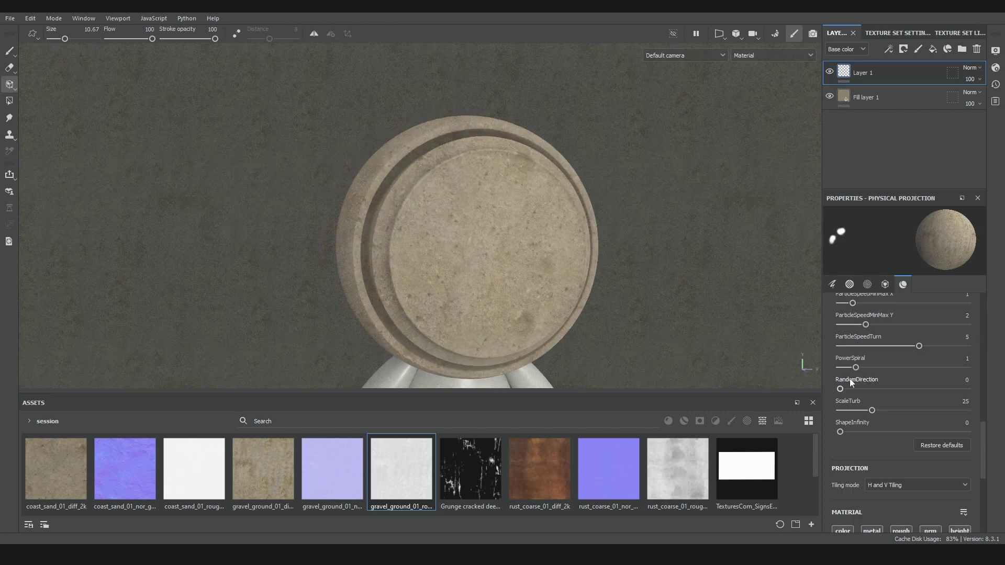
{"action": "scroll", "coordinate": [837, 372], "scroll_direction": "up", "scroll_amount": 6}
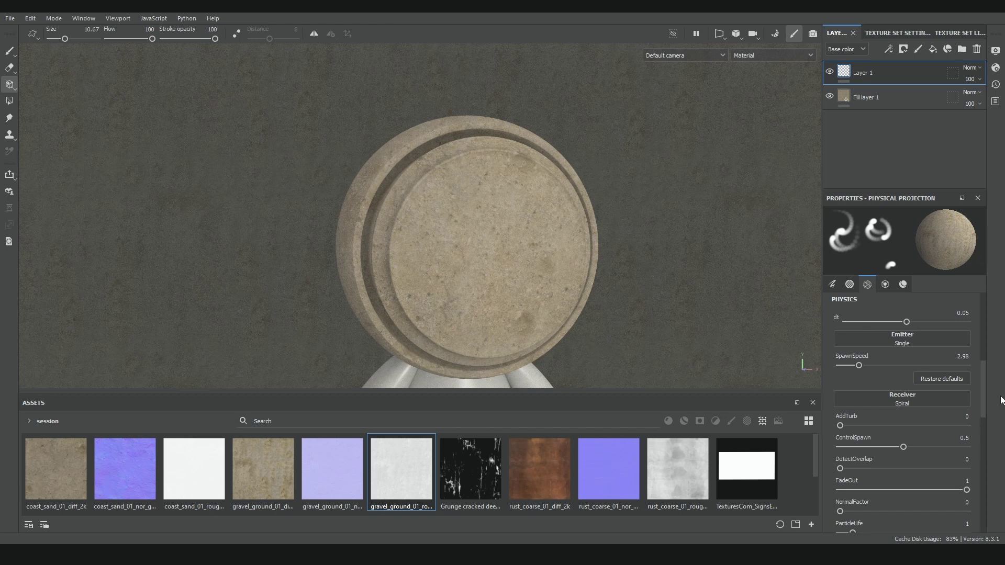
{"action": "scroll", "coordinate": [837, 374], "scroll_direction": "up", "scroll_amount": 1}
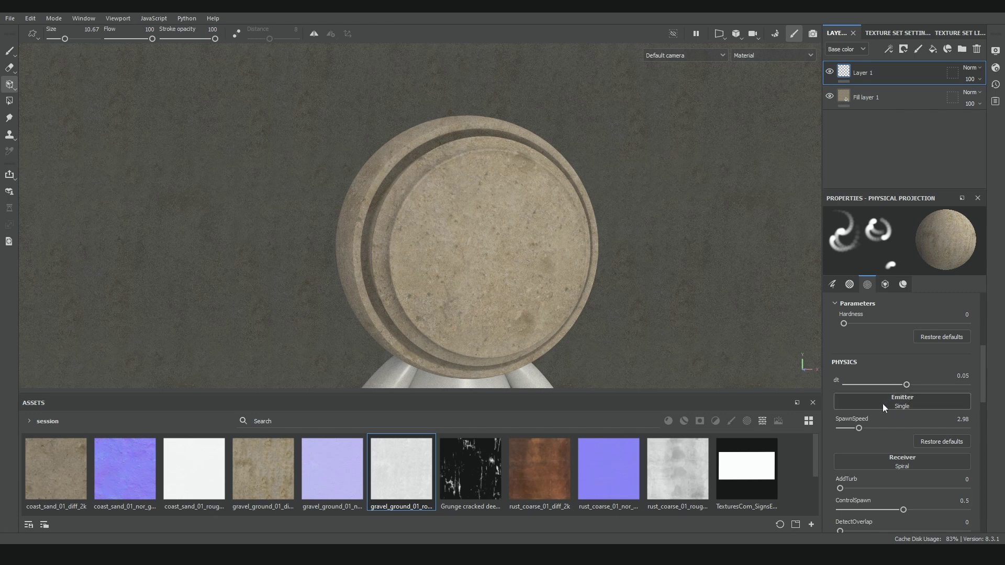
{"action": "left_click", "coordinate": [900, 461]}
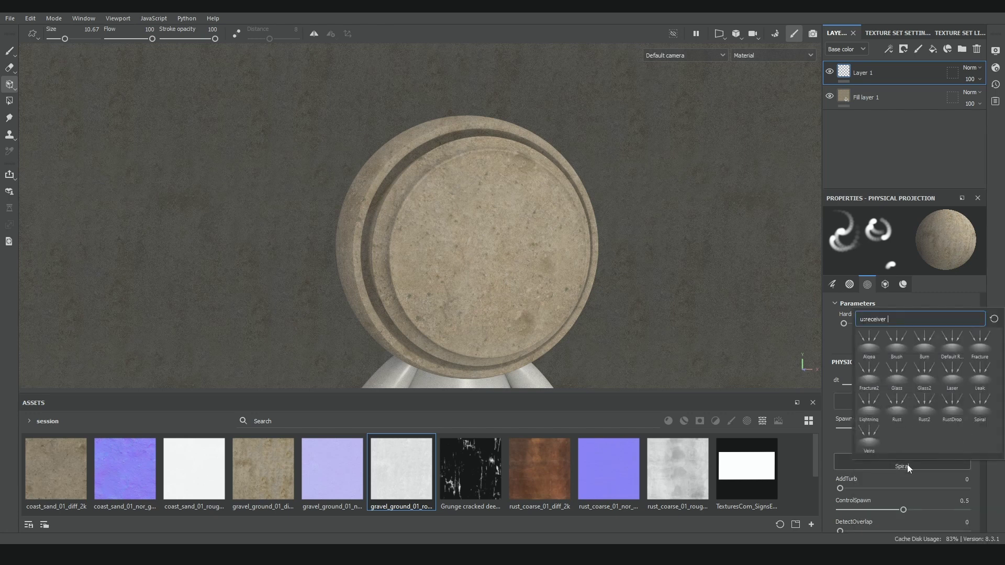
{"action": "left_click", "coordinate": [897, 410]}
{"action": "left_click_drag", "start_coordinate": [476, 255], "coordinate": [488, 317]}
{"action": "left_click_drag", "start_coordinate": [431, 255], "coordinate": [441, 296]}
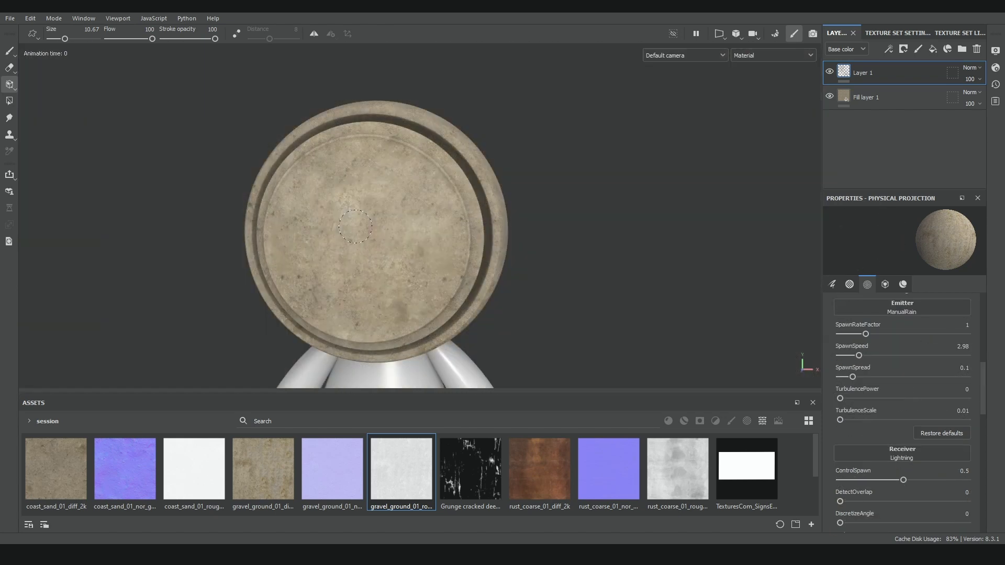
Spray gravel at two spots on the front disc with the ManualRain emitter and the Lightning receiver.
{"action": "left_click", "coordinate": [398, 300]}
{"action": "left_click_drag", "start_coordinate": [399, 290], "coordinate": [509, 283], "text": "alt"}
{"action": "scroll", "coordinate": [362, 256], "scroll_direction": "up", "scroll_amount": 3}
{"action": "left_click_drag", "start_coordinate": [362, 256], "coordinate": [407, 255], "text": "alt"}
{"action": "left_click", "coordinate": [420, 225]}
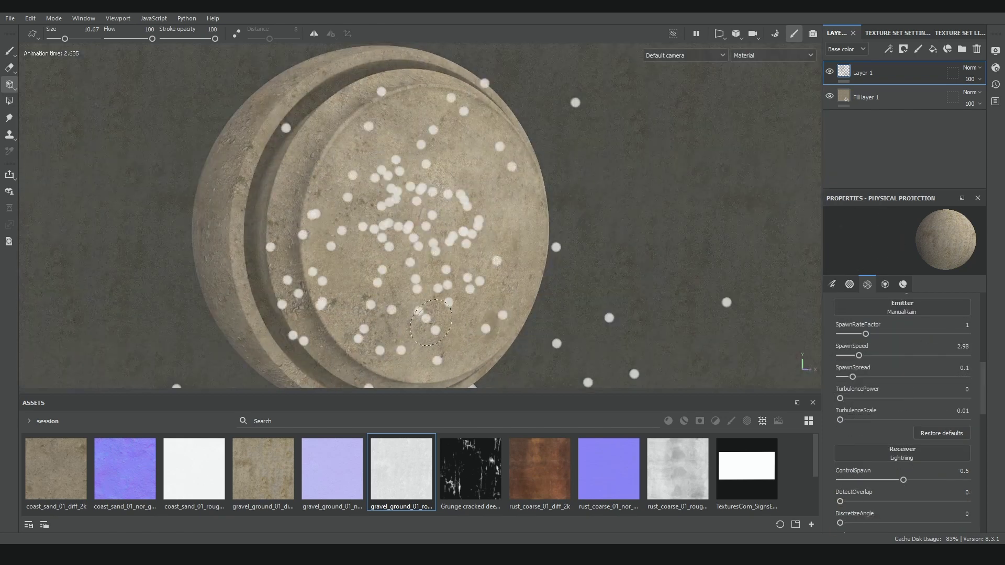
{"action": "left_click_drag", "start_coordinate": [470, 283], "coordinate": [442, 279], "text": "alt"}
{"action": "scroll", "coordinate": [442, 279], "scroll_direction": "down", "scroll_amount": 2}
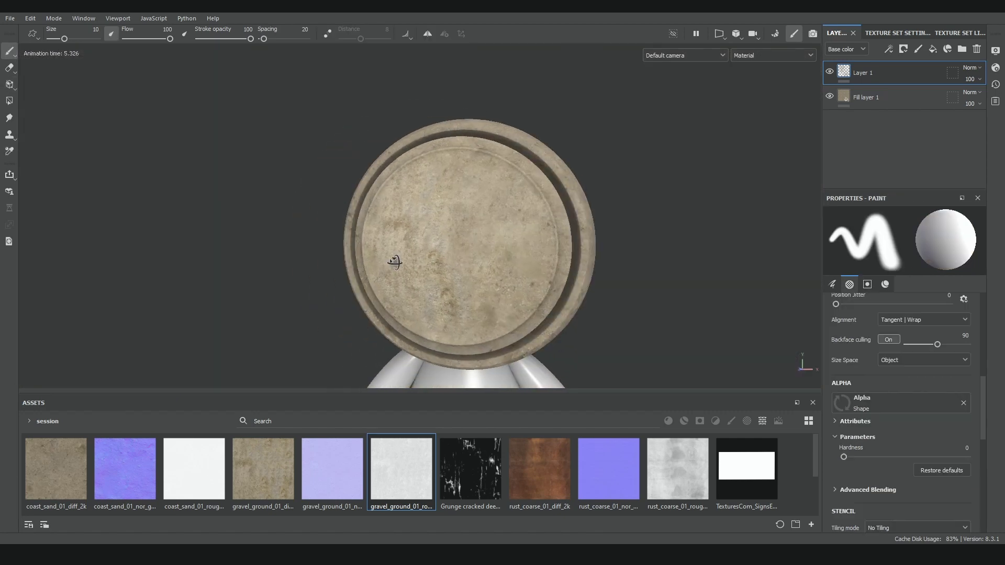
{"action": "left_click_drag", "start_coordinate": [393, 260], "coordinate": [473, 260], "text": "alt"}
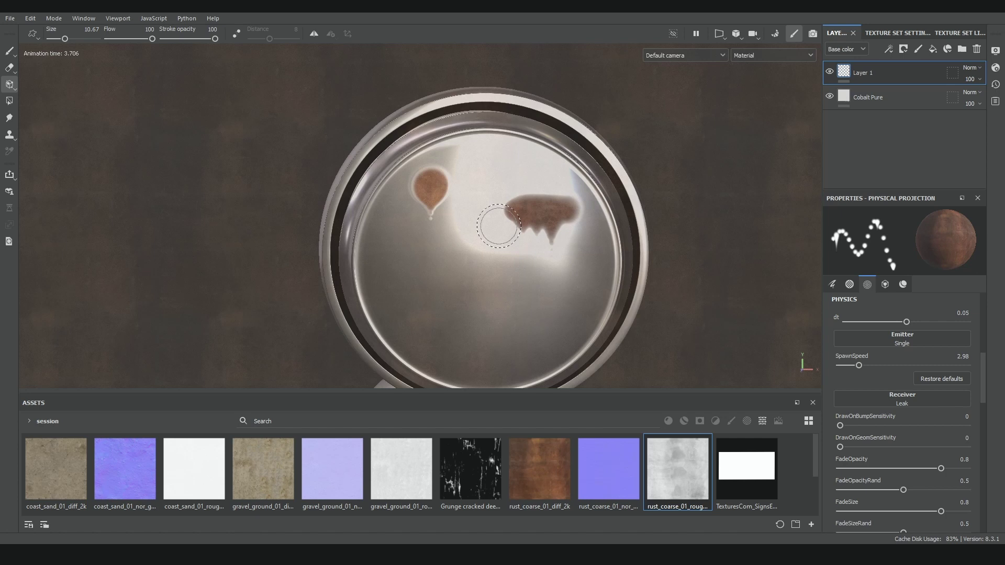
Set the receiver to RustDrop and spray short strokes of the rust texture on the left part of the metal disc.
{"action": "left_click", "coordinate": [903, 407]}
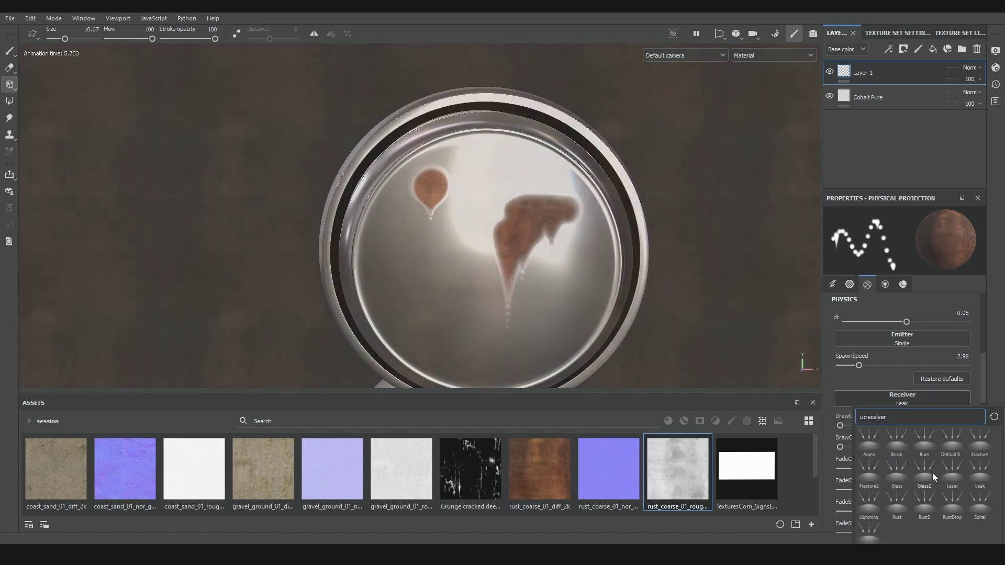
{"action": "left_click", "coordinate": [963, 514]}
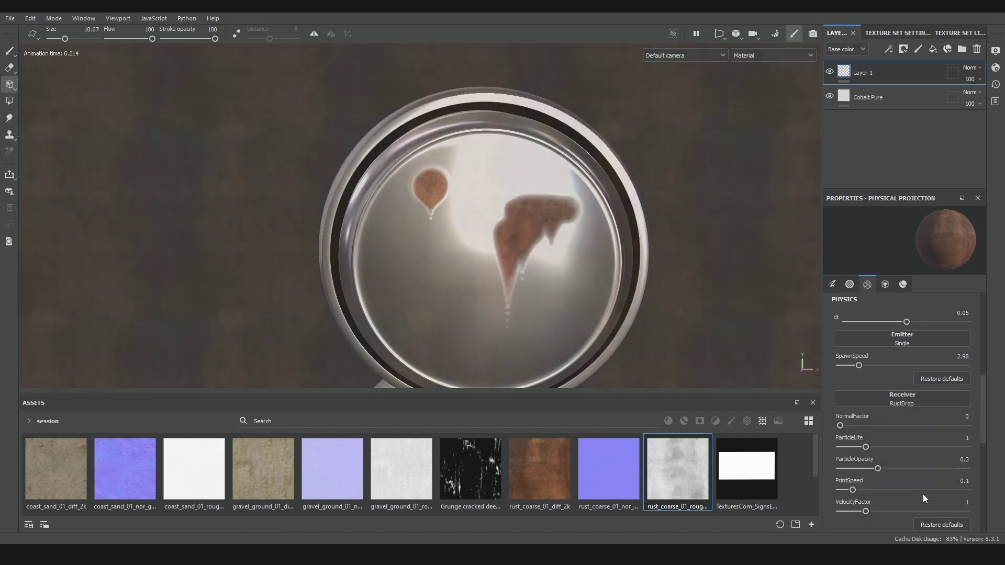
{"action": "left_click_drag", "start_coordinate": [391, 292], "coordinate": [503, 329]}
{"action": "left_click_drag", "start_coordinate": [398, 247], "coordinate": [422, 240]}
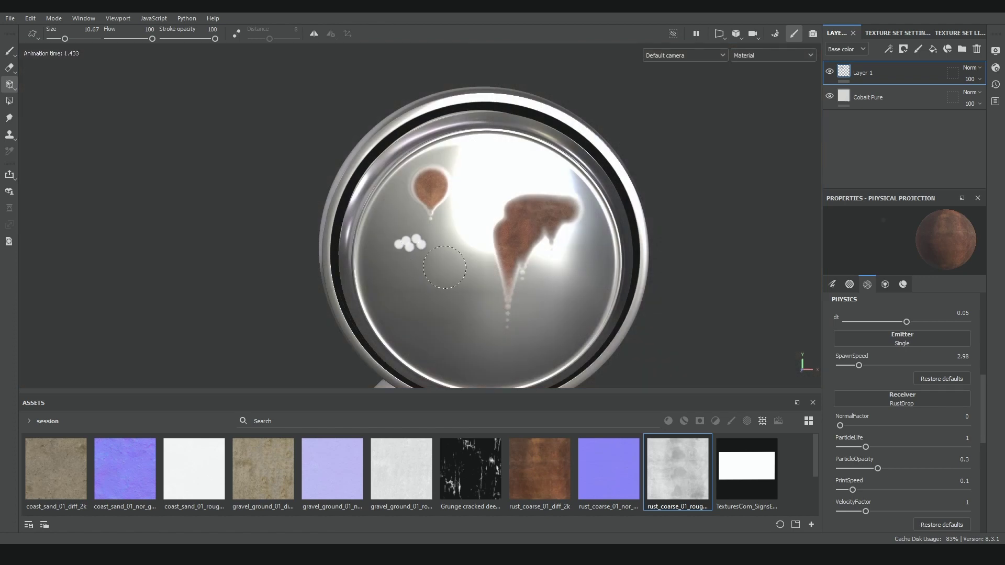
{"action": "left_click_drag", "start_coordinate": [452, 298], "coordinate": [478, 274], "text": "alt"}
{"action": "left_click_drag", "start_coordinate": [415, 272], "coordinate": [430, 282]}
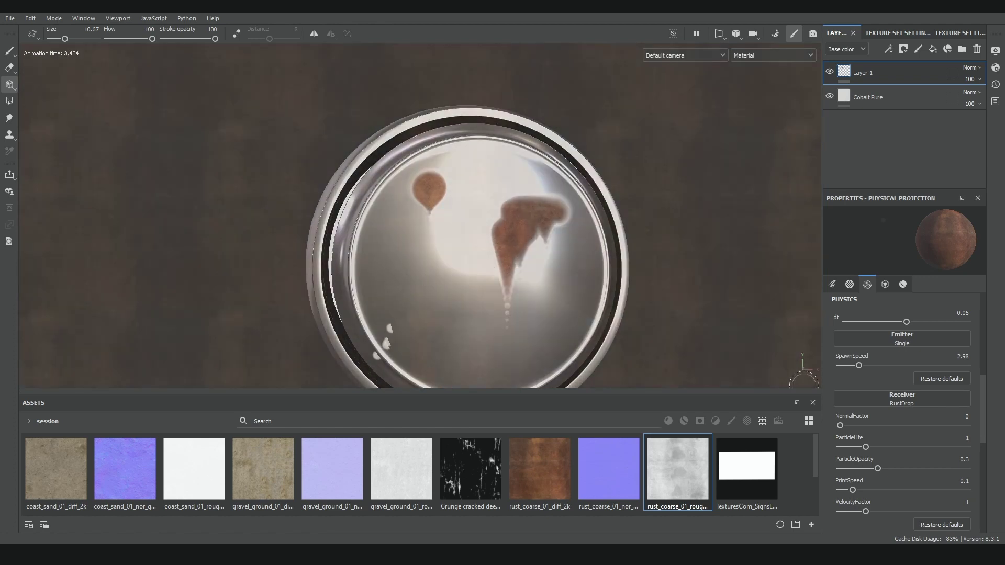
Set the receiver to Lightning and spray a short diagonal rust stroke on the lower part of the metal disc.
{"action": "left_click", "coordinate": [910, 402]}
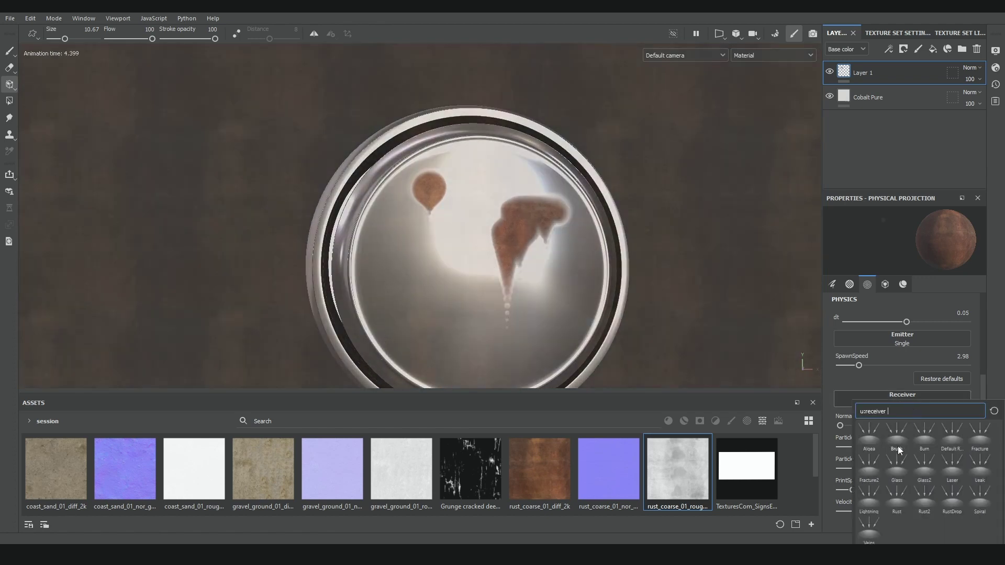
{"action": "left_click", "coordinate": [873, 501]}
{"action": "left_click_drag", "start_coordinate": [451, 314], "coordinate": [468, 333]}
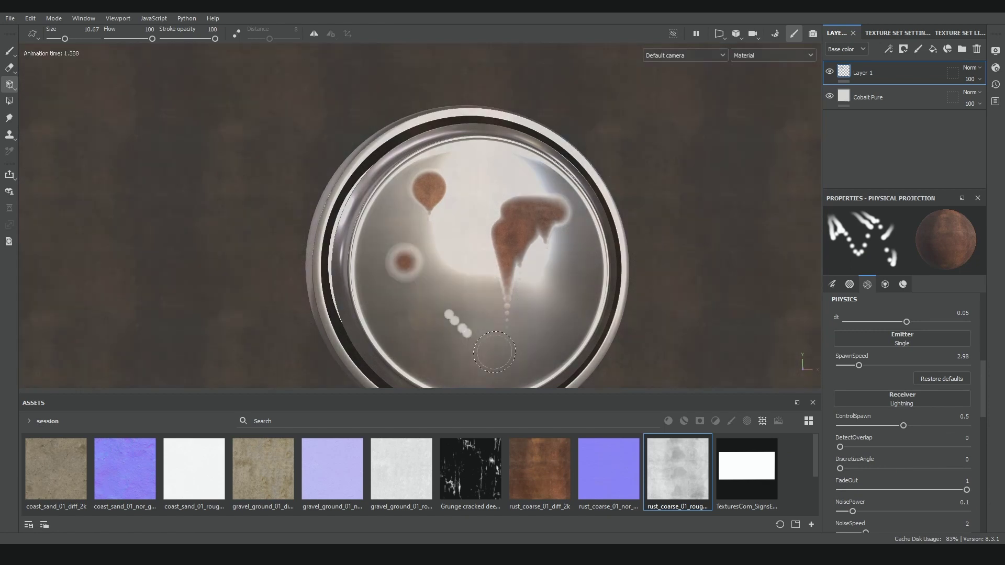
{"action": "left_click_drag", "start_coordinate": [534, 275], "coordinate": [528, 292], "text": "alt"}
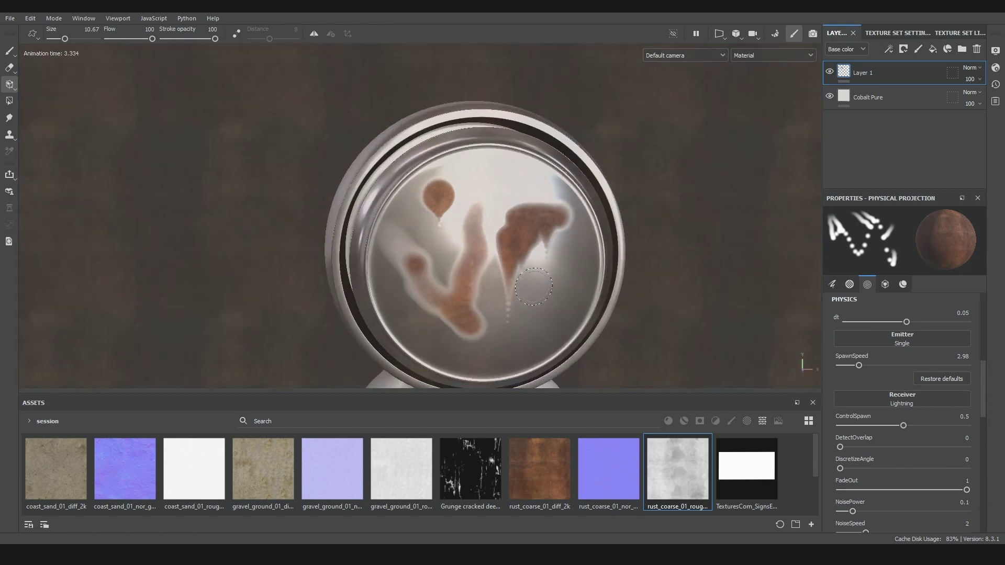
Set the receiver to Algea and spray a rust stroke on the lower right of the metal disc.
{"action": "left_click", "coordinate": [909, 398]}
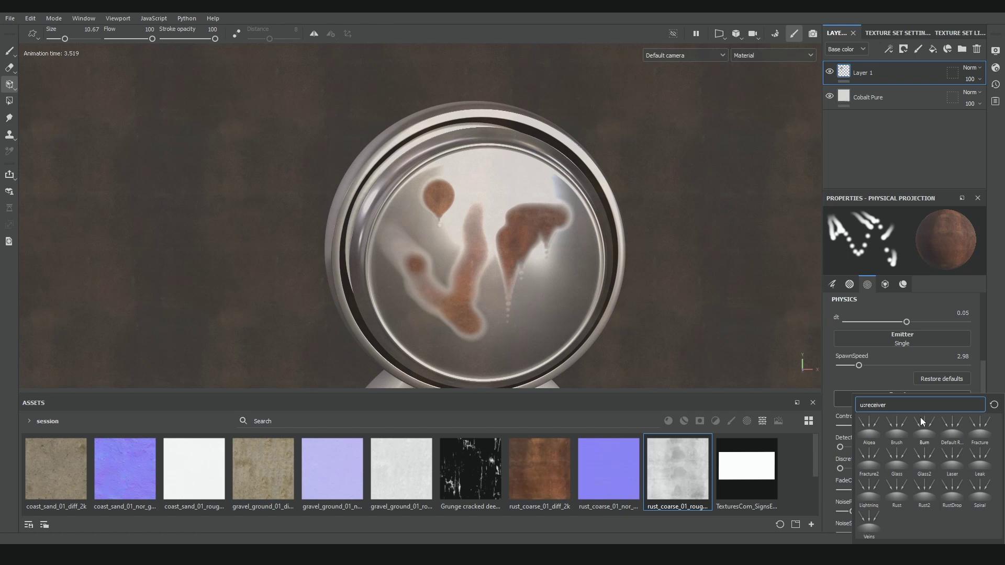
{"action": "left_click", "coordinate": [870, 436]}
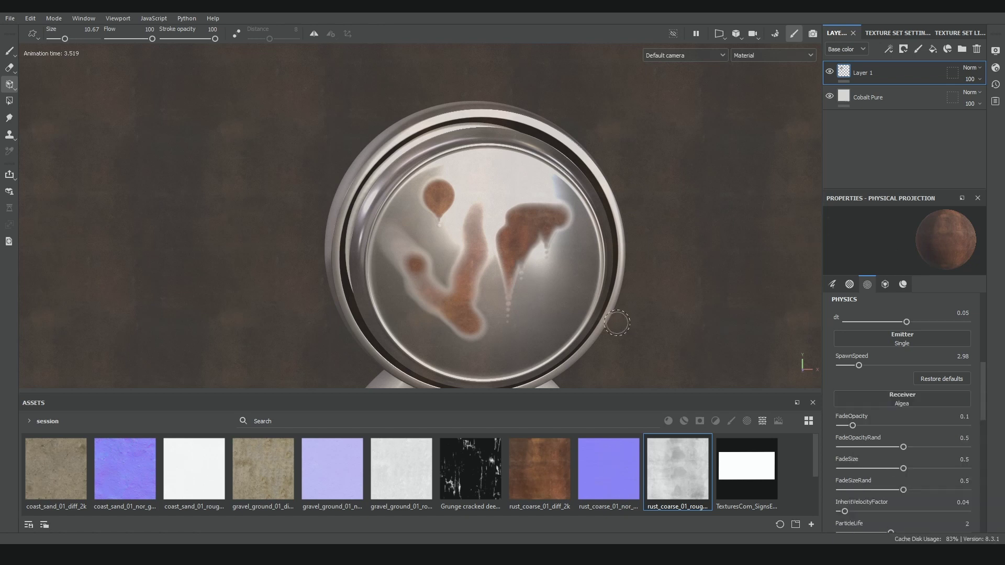
{"action": "mouse_move", "coordinate": [553, 291]}
{"action": "left_mouse_down"}
{"action": "mouse_move", "coordinate": [535, 316]}
{"action": "mouse_move", "coordinate": [583, 327]}
{"action": "left_mouse_up"}
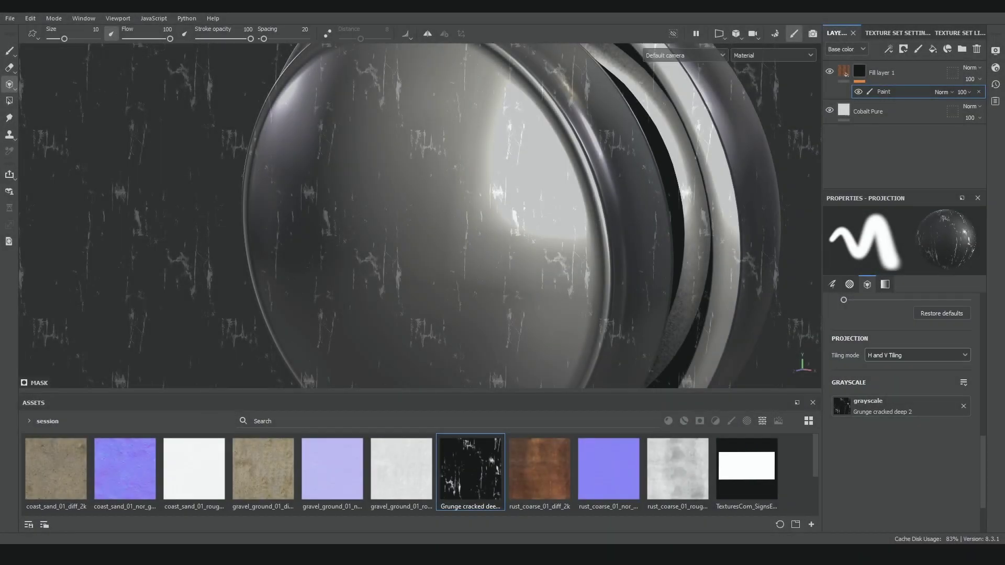
Project Grunge cracked deep 2 in short strokes onto the fill layer's mask at several spots of the disc.
{"action": "scroll", "coordinate": [502, 245], "scroll_direction": "up", "scroll_amount": 2}
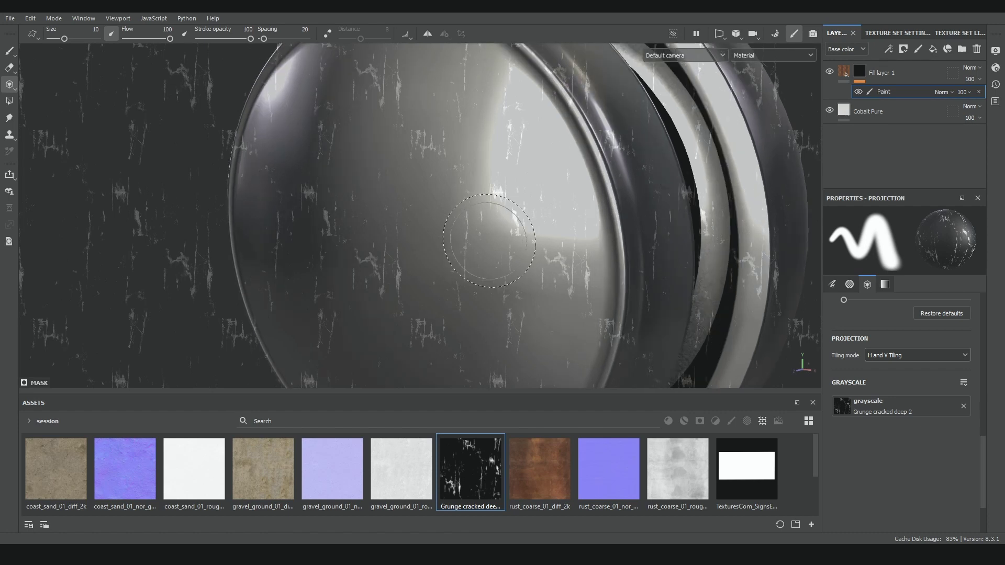
{"action": "scroll", "coordinate": [463, 226], "scroll_direction": "up", "scroll_amount": 2}
{"action": "mouse_move", "coordinate": [467, 229]}
{"action": "left_mouse_down"}
{"action": "mouse_move", "coordinate": [551, 231]}
{"action": "mouse_move", "coordinate": [493, 235]}
{"action": "mouse_move", "coordinate": [501, 237]}
{"action": "left_mouse_up"}
{"action": "left_click_drag", "start_coordinate": [534, 238], "coordinate": [582, 264], "text": "alt"}
{"action": "mouse_move", "coordinate": [516, 216]}
{"action": "left_mouse_down"}
{"action": "mouse_move", "coordinate": [566, 250]}
{"action": "mouse_move", "coordinate": [550, 247]}
{"action": "left_mouse_up"}
{"action": "left_click_drag", "start_coordinate": [491, 201], "coordinate": [514, 244]}
{"action": "middle_click_drag", "start_coordinate": [513, 245], "coordinate": [489, 302], "text": "alt"}
{"action": "left_click_drag", "start_coordinate": [463, 241], "coordinate": [469, 233]}
{"action": "mouse_move", "coordinate": [522, 254]}
{"action": "left_mouse_down", "text": "alt"}
{"action": "mouse_move", "coordinate": [542, 233]}
{"action": "mouse_move", "coordinate": [514, 259]}
{"action": "left_mouse_up", "text": "alt"}
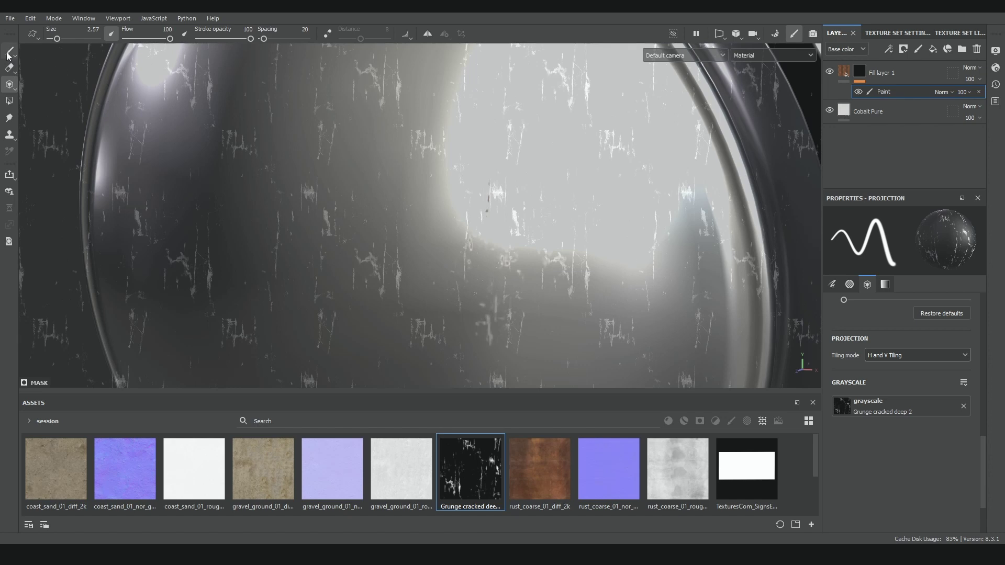
Switch to the Paint tool and load Grunge cracked deep 2 as its stencil with H and V Tiling.
{"action": "left_click", "coordinate": [8, 53]}
{"action": "left_click", "coordinate": [963, 444]}
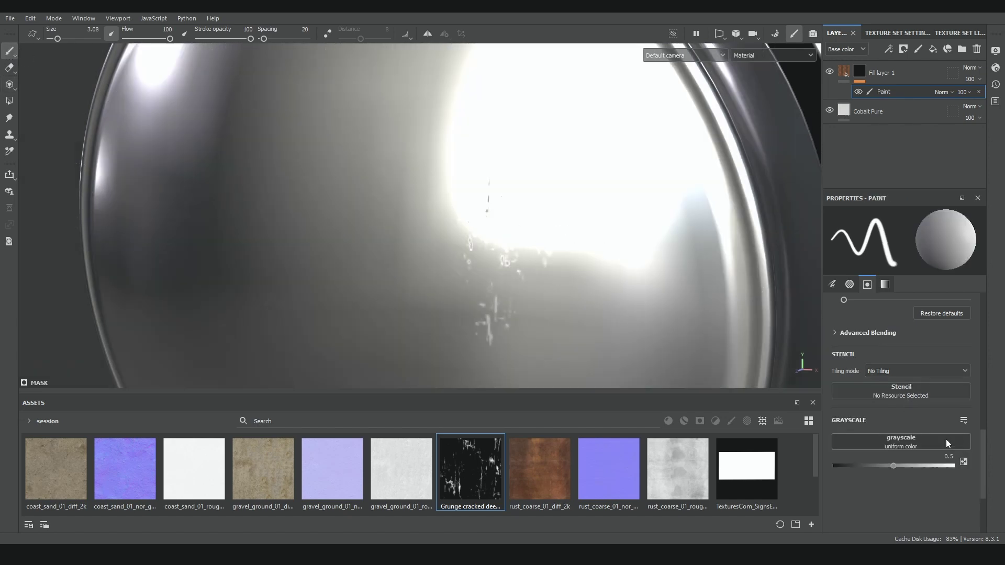
{"action": "left_click_drag", "start_coordinate": [470, 468], "coordinate": [871, 389]}
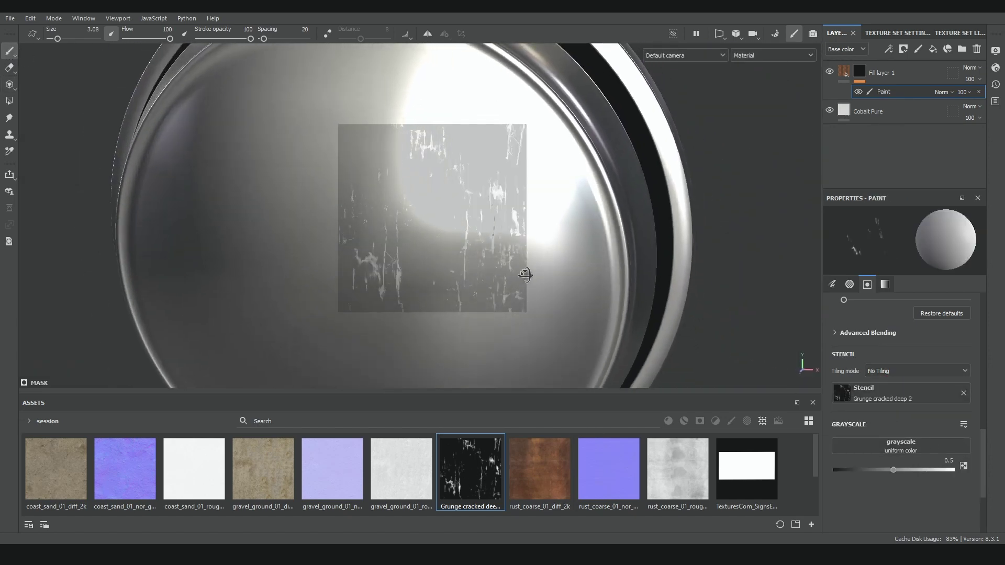
{"action": "left_click", "coordinate": [884, 416]}
{"action": "scroll", "coordinate": [471, 218], "scroll_direction": "up", "scroll_amount": 10}
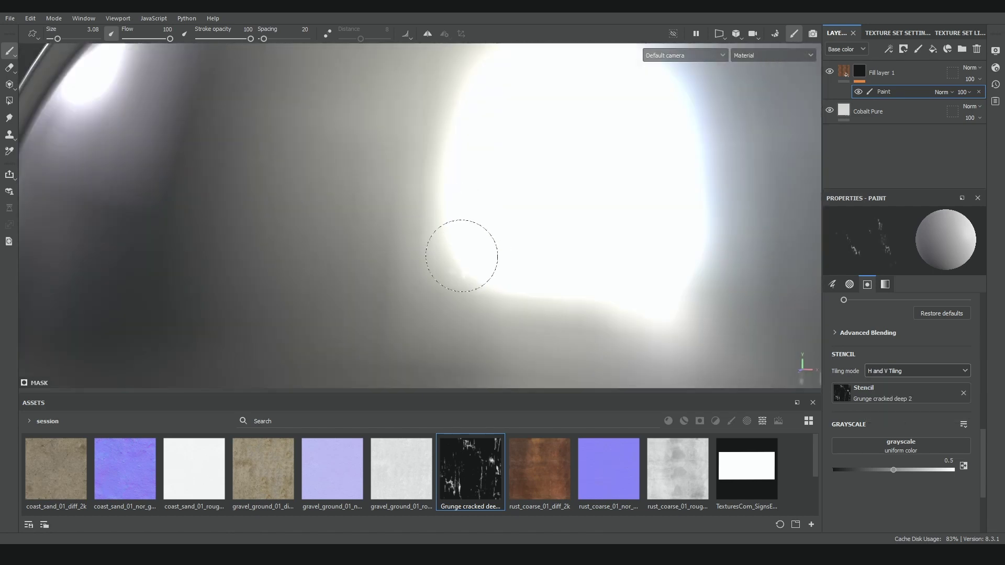
Reduce the brush size to 0.99 and paint cracks through the tiled stencil at several spots of the disc.
{"action": "mouse_move", "coordinate": [522, 267]}
{"action": "right_mouse_down", "text": "ctrl"}
{"action": "mouse_move", "coordinate": [484, 267]}
{"action": "mouse_move", "coordinate": [476, 278]}
{"action": "right_mouse_up", "text": "ctrl"}
{"action": "left_click_drag", "start_coordinate": [480, 213], "coordinate": [466, 282]}
{"action": "mouse_move", "coordinate": [494, 191]}
{"action": "left_mouse_down"}
{"action": "mouse_move", "coordinate": [504, 189]}
{"action": "mouse_move", "coordinate": [507, 213]}
{"action": "left_mouse_up"}
{"action": "middle_click_drag", "start_coordinate": [530, 236], "coordinate": [572, 281], "text": "alt"}
{"action": "left_click_drag", "start_coordinate": [515, 216], "coordinate": [524, 236]}
{"action": "middle_click_drag", "start_coordinate": [541, 247], "coordinate": [552, 274], "text": "alt"}
{"action": "left_click_drag", "start_coordinate": [507, 219], "coordinate": [520, 249]}
{"action": "middle_click_drag", "start_coordinate": [565, 282], "coordinate": [576, 312], "text": "alt"}
{"action": "mouse_move", "coordinate": [563, 247]}
{"action": "left_mouse_down"}
{"action": "mouse_move", "coordinate": [561, 266]}
{"action": "mouse_move", "coordinate": [585, 234]}
{"action": "left_mouse_up"}
{"action": "scroll", "coordinate": [585, 233], "scroll_direction": "down", "scroll_amount": 1}
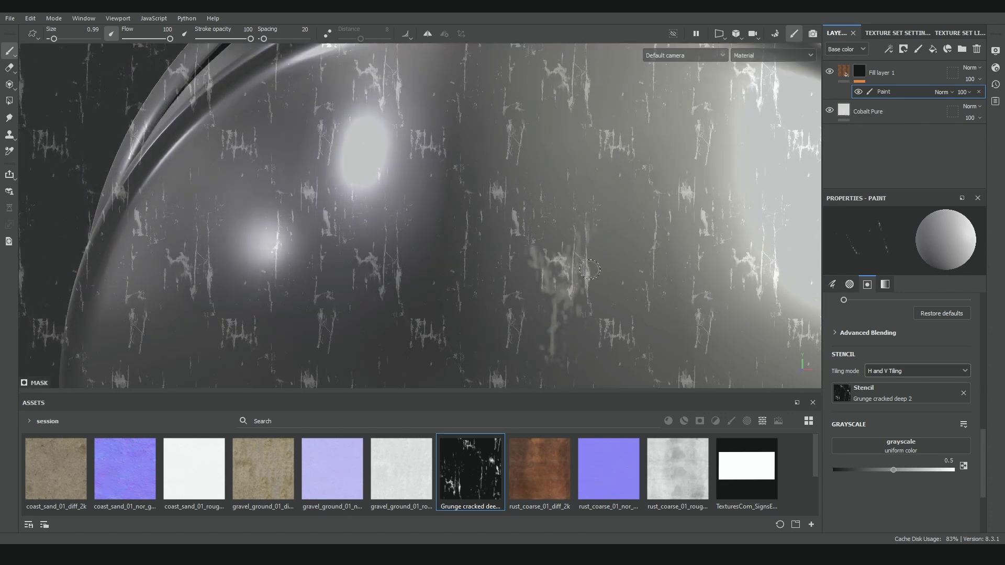
Paint more crack strokes through the tiled stencil, moving up toward the upper part of the disc.
{"action": "middle_click_drag", "start_coordinate": [604, 231], "coordinate": [600, 285], "text": "alt"}
{"action": "mouse_move", "coordinate": [558, 267]}
{"action": "left_mouse_down"}
{"action": "mouse_move", "coordinate": [580, 233]}
{"action": "mouse_move", "coordinate": [587, 269]}
{"action": "mouse_move", "coordinate": [552, 301]}
{"action": "left_mouse_up"}
{"action": "left_click_drag", "start_coordinate": [530, 260], "coordinate": [524, 226]}
{"action": "left_click_drag", "start_coordinate": [559, 310], "coordinate": [535, 296], "text": "alt"}
{"action": "left_click_drag", "start_coordinate": [454, 292], "coordinate": [463, 308]}
{"action": "left_click_drag", "start_coordinate": [459, 212], "coordinate": [460, 209]}
{"action": "left_click_drag", "start_coordinate": [548, 296], "coordinate": [575, 283], "text": "alt"}
Try to assign the Høyspenning Livsfare sign texture as the Paint tool's stencil.
{"action": "scroll", "coordinate": [576, 293], "scroll_direction": "down", "scroll_amount": 1}
{"action": "scroll", "coordinate": [408, 478], "scroll_direction": "down", "scroll_amount": 2}
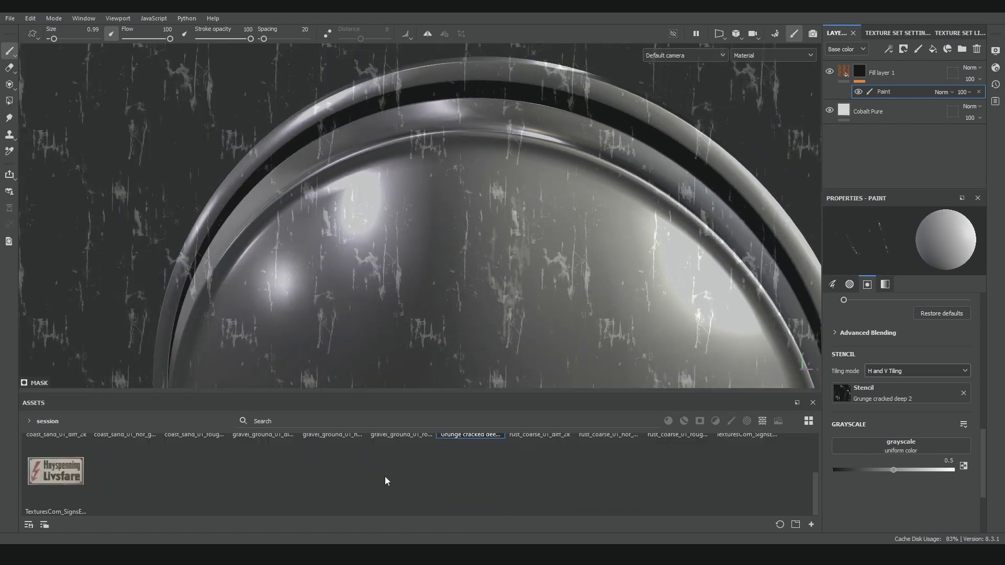
{"action": "left_click_drag", "start_coordinate": [59, 473], "coordinate": [886, 447]}
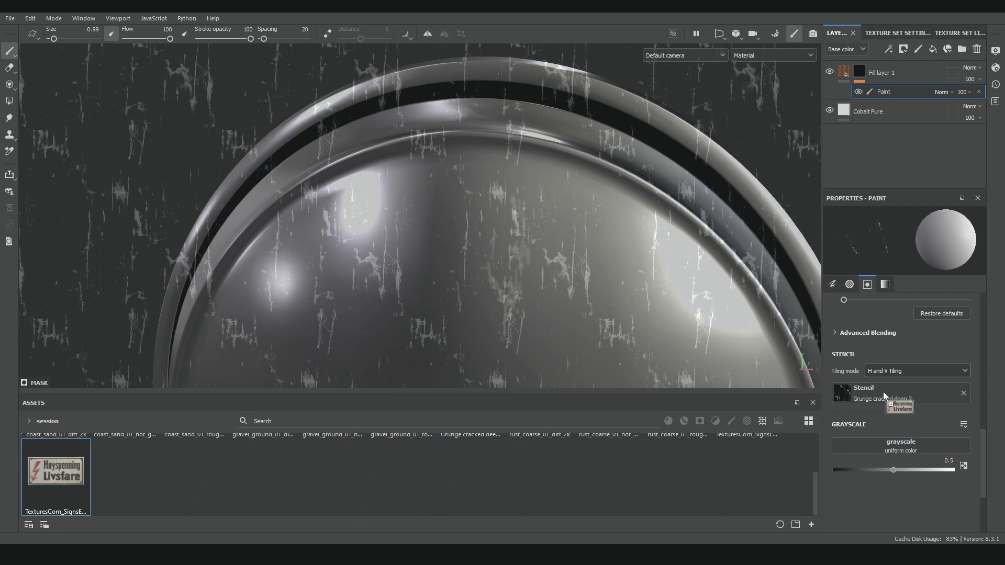
{"action": "left_click_drag", "start_coordinate": [884, 396], "coordinate": [883, 395]}
{"action": "scroll", "coordinate": [468, 262], "scroll_direction": "down", "scroll_amount": 2}
{"action": "middle_click_drag", "start_coordinate": [465, 257], "coordinate": [537, 120], "text": "alt"}
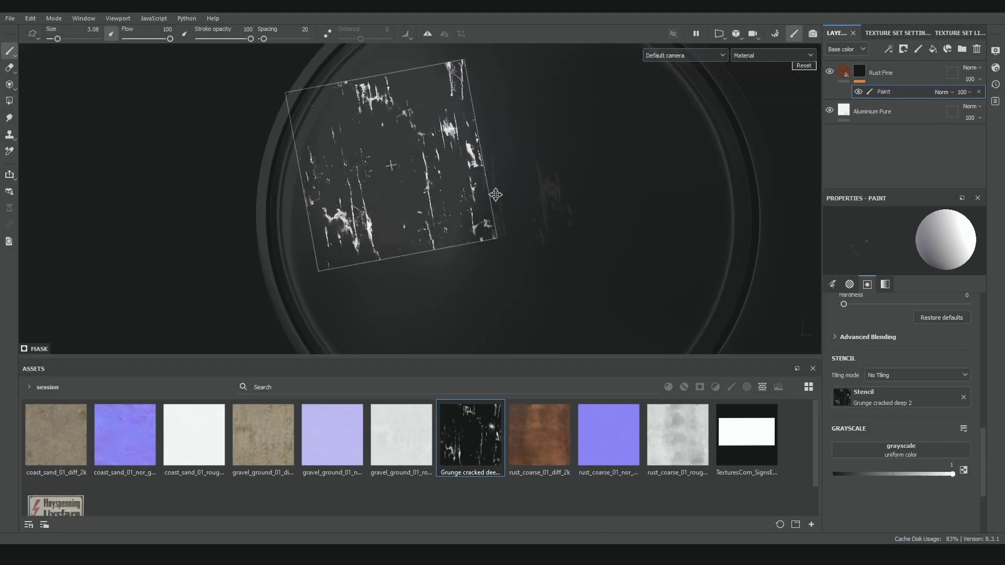
Paint rust cracks into the Rust Fine mask through the untiled Grunge cracked deep 2 stencil, moving the stencil down and right between strokes.
{"action": "left_click_drag", "start_coordinate": [472, 214], "coordinate": [472, 216]}
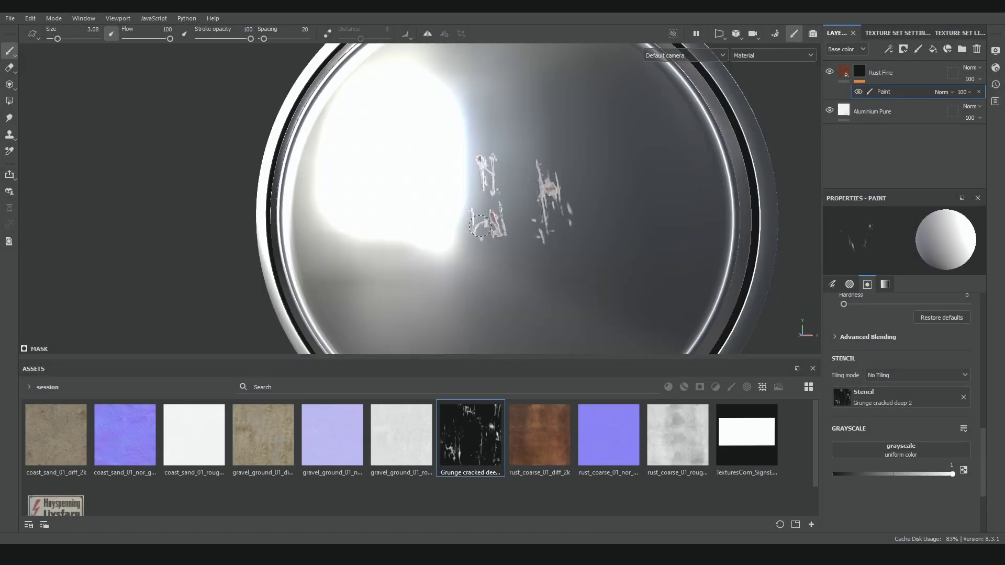
{"action": "key", "text": "s"}
{"action": "middle_click_drag", "start_coordinate": [480, 226], "coordinate": [635, 291]}
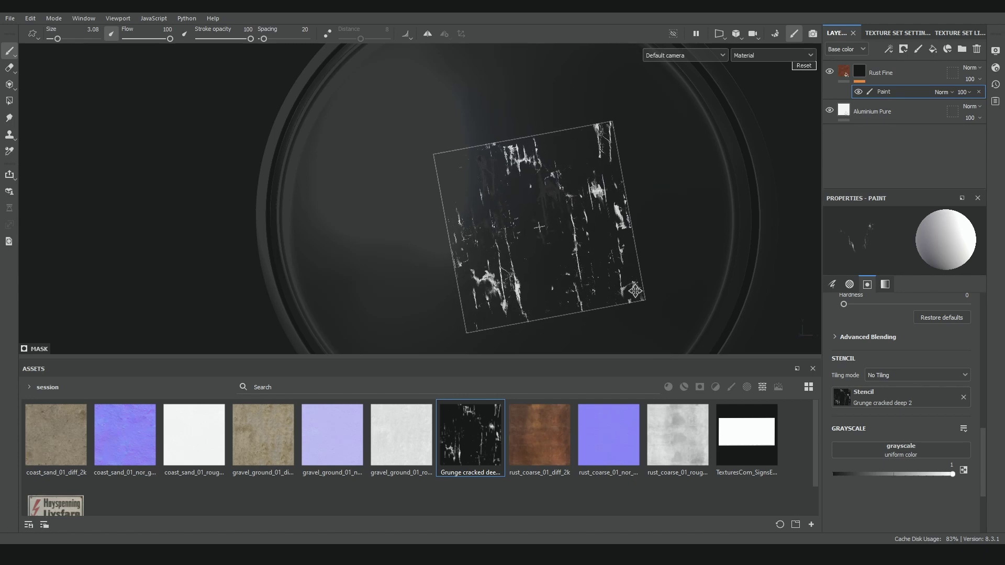
{"action": "left_click_drag", "start_coordinate": [506, 235], "coordinate": [517, 274]}
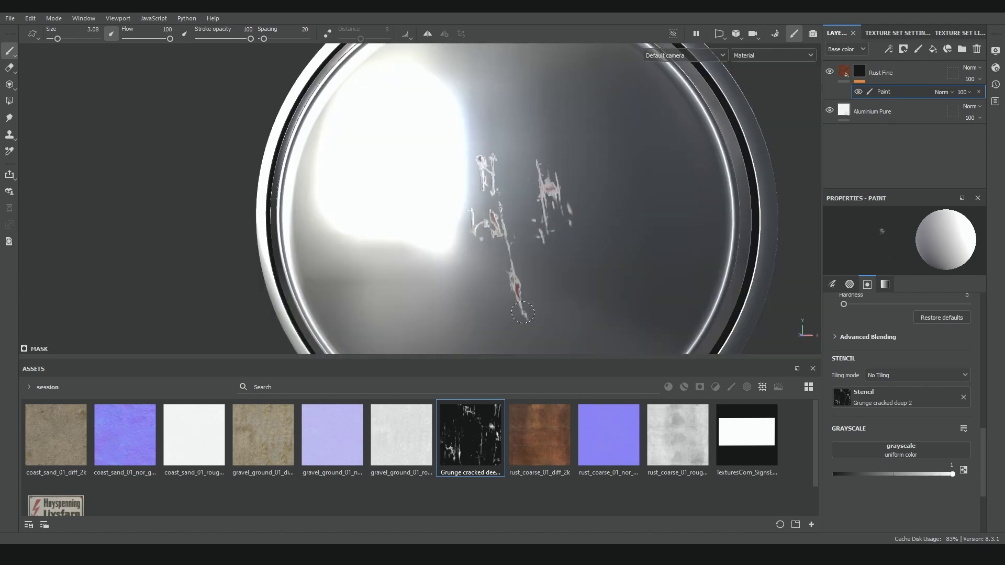